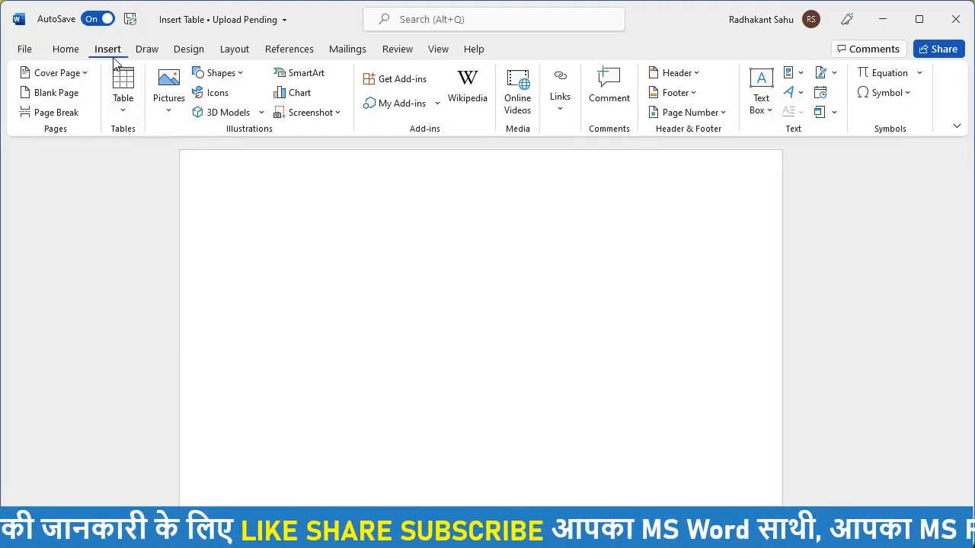
Step: Insert a 5 by 5 table from the Table grid, then undo it
click(128, 114)
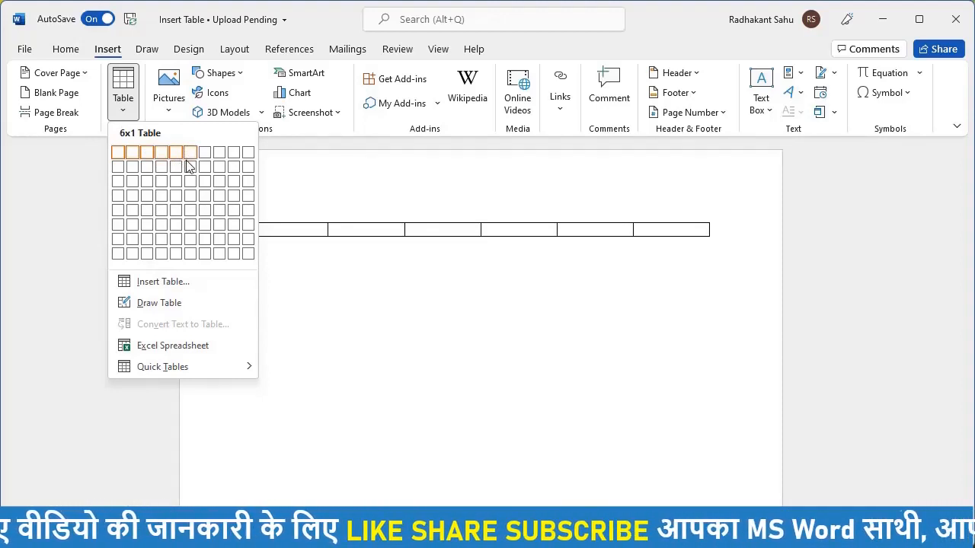
click(176, 214)
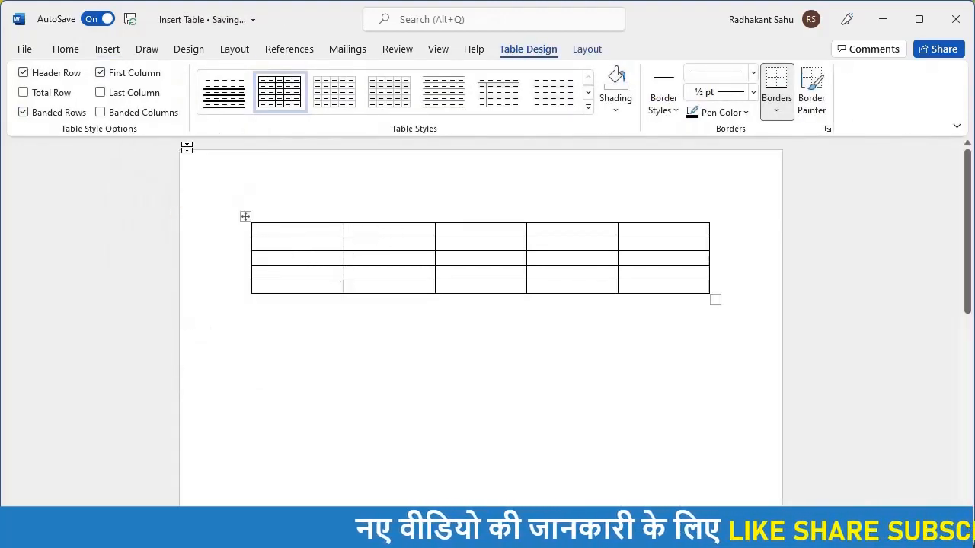
key(ctrl+z)
Step: Insert a 4-column, 3-row table with fixed column width, then undo it
click(108, 48)
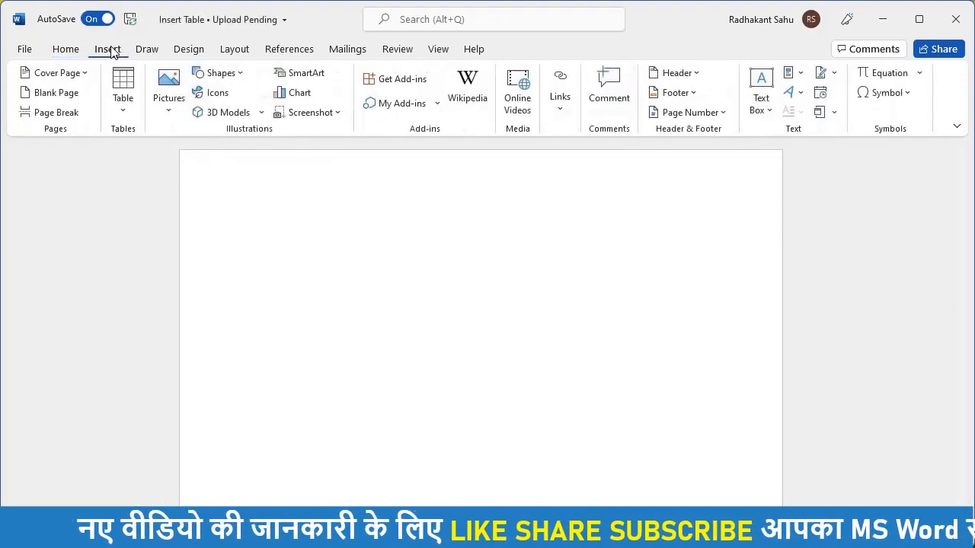
click(125, 113)
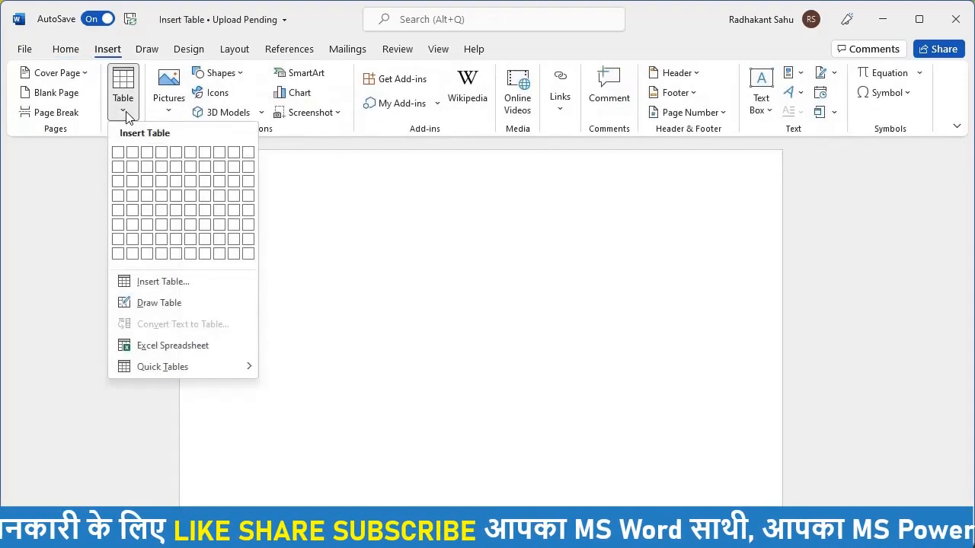
click(144, 288)
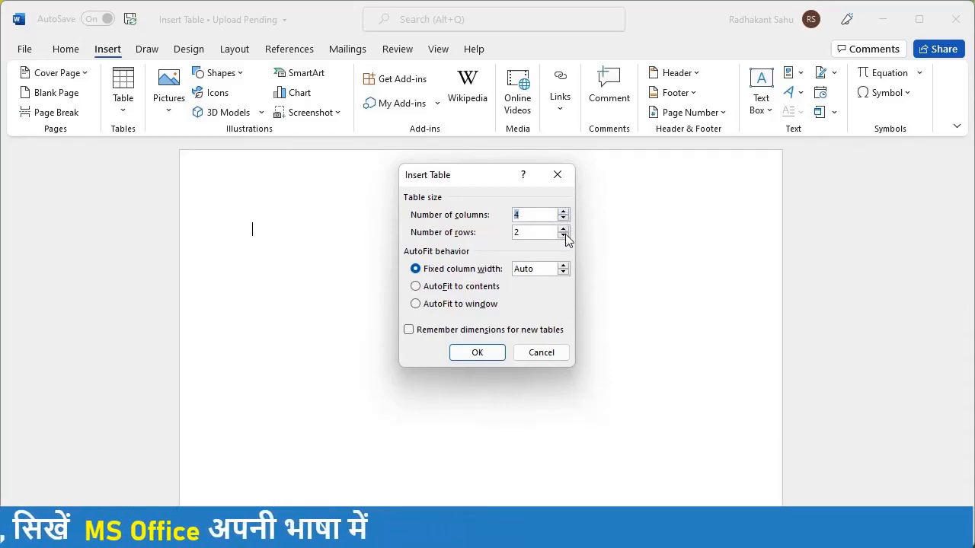
click(564, 228)
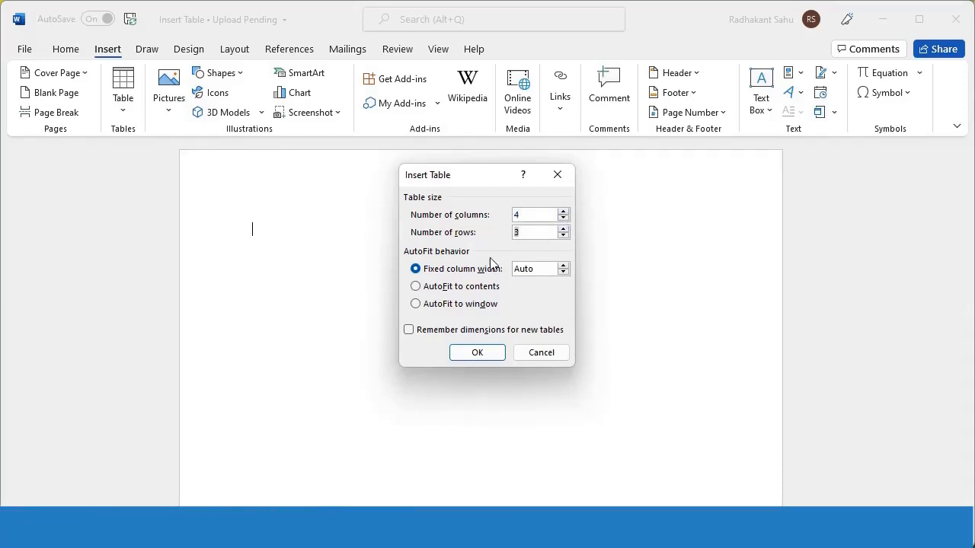
click(565, 266)
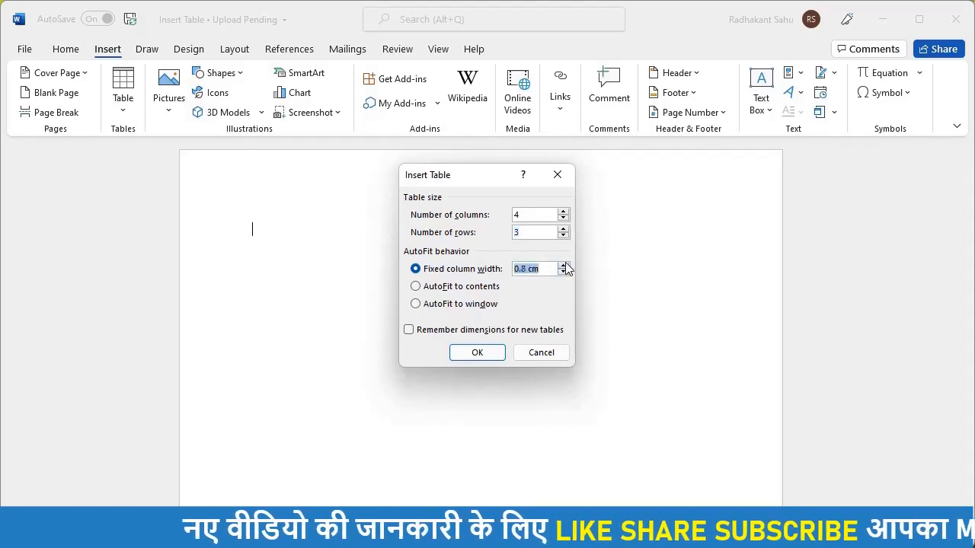
click(565, 266)
click(564, 266)
click(564, 266)
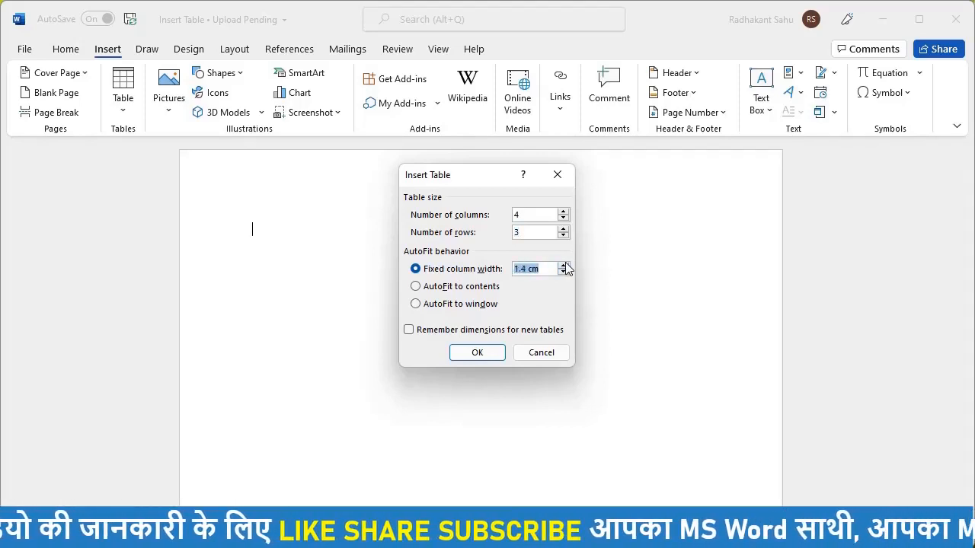
click(487, 353)
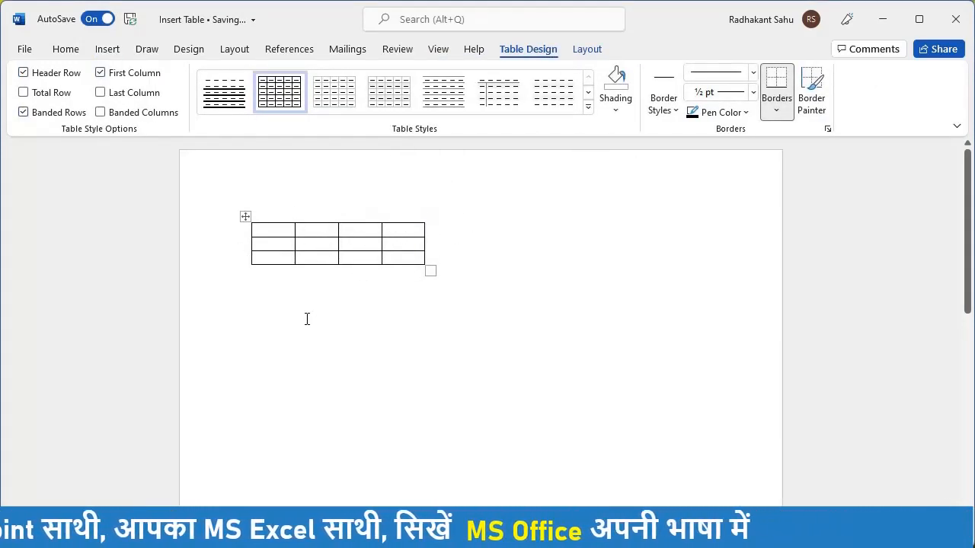
key(ctrl+z)
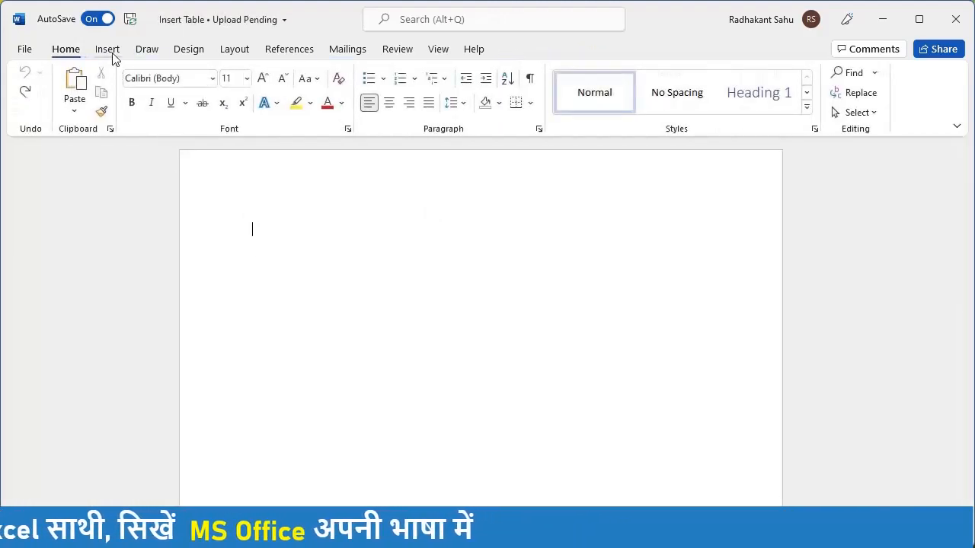
Step: Insert a 5-column, 2-row autofit-to-contents table, type test text in cells, then undo
click(107, 49)
click(126, 112)
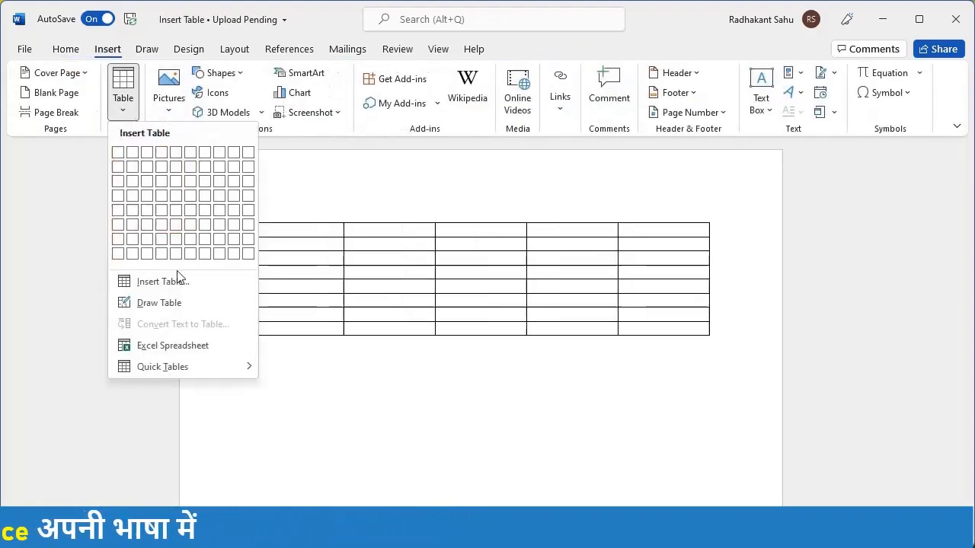
click(141, 284)
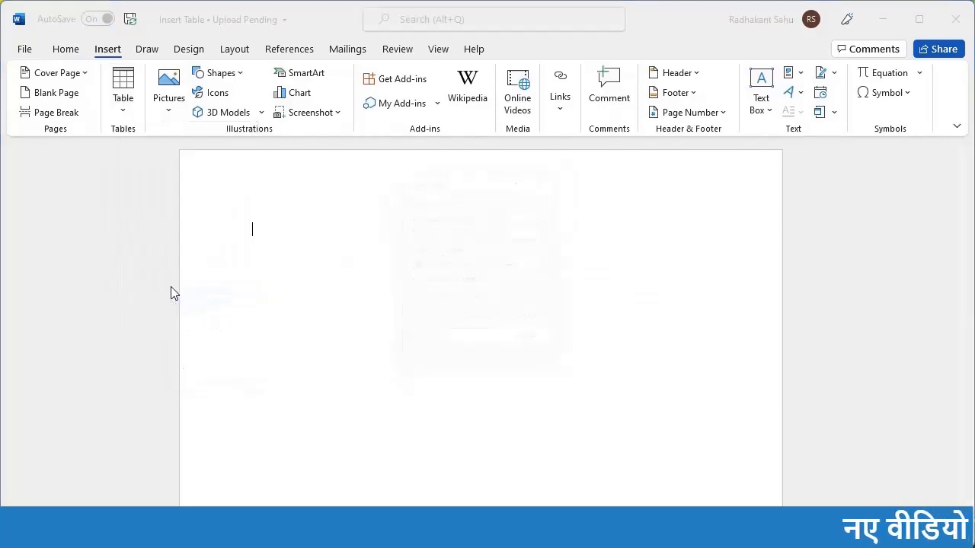
click(428, 287)
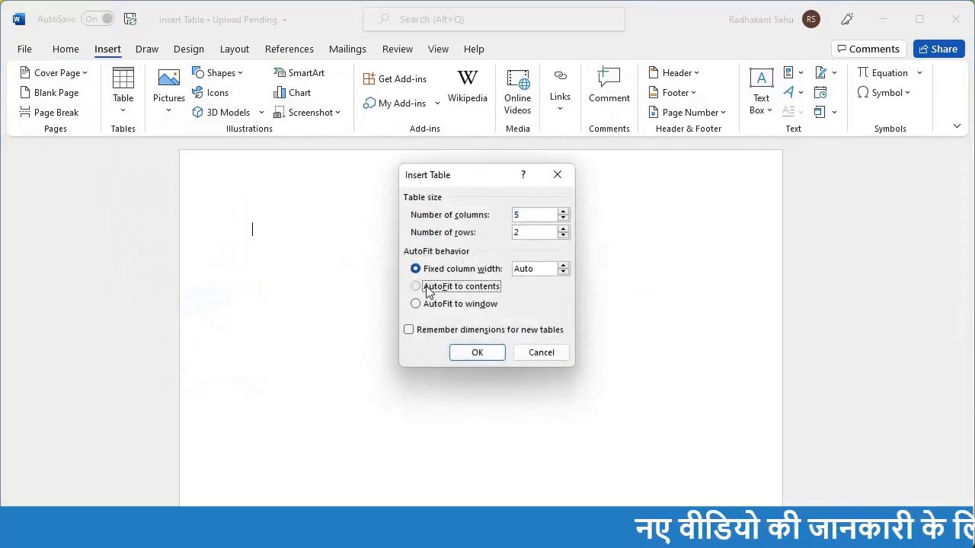
click(485, 355)
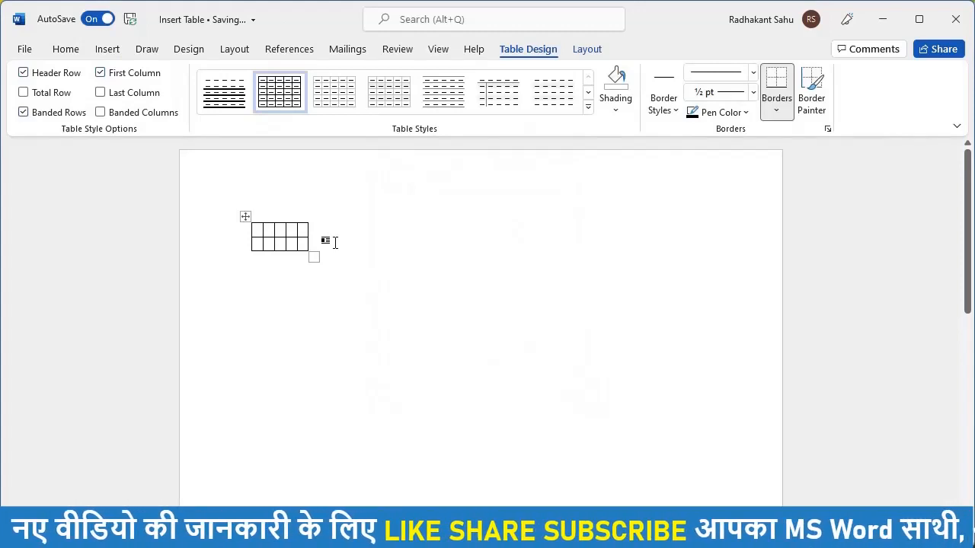
text(BCXHB)
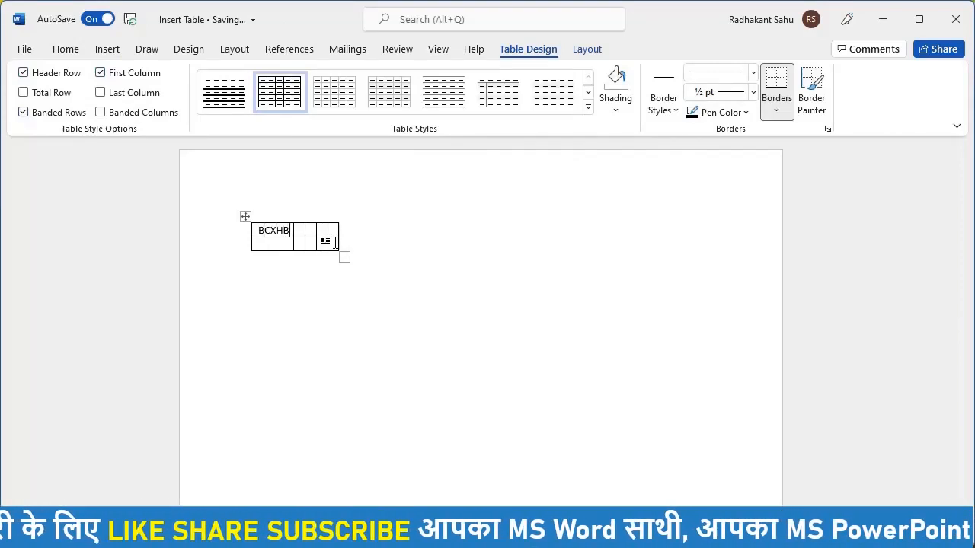
text(CBECBEWCBECBEWCBHJEBC)
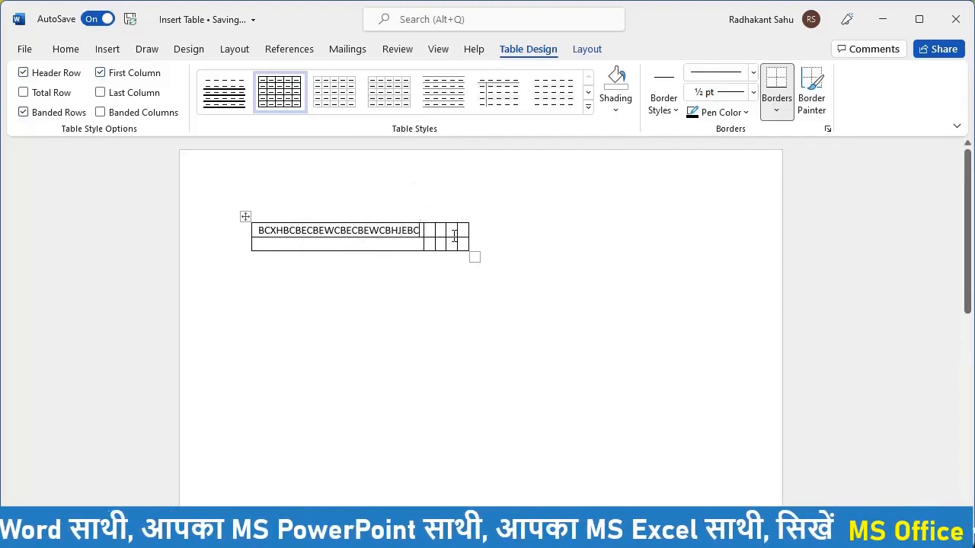
click(449, 233)
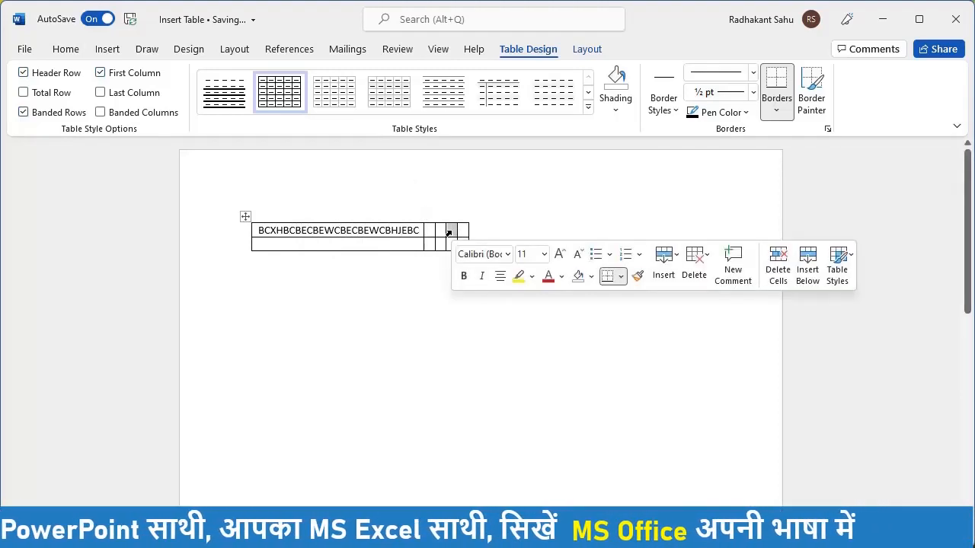
text(NNCJBJECNOWNCKWNK)
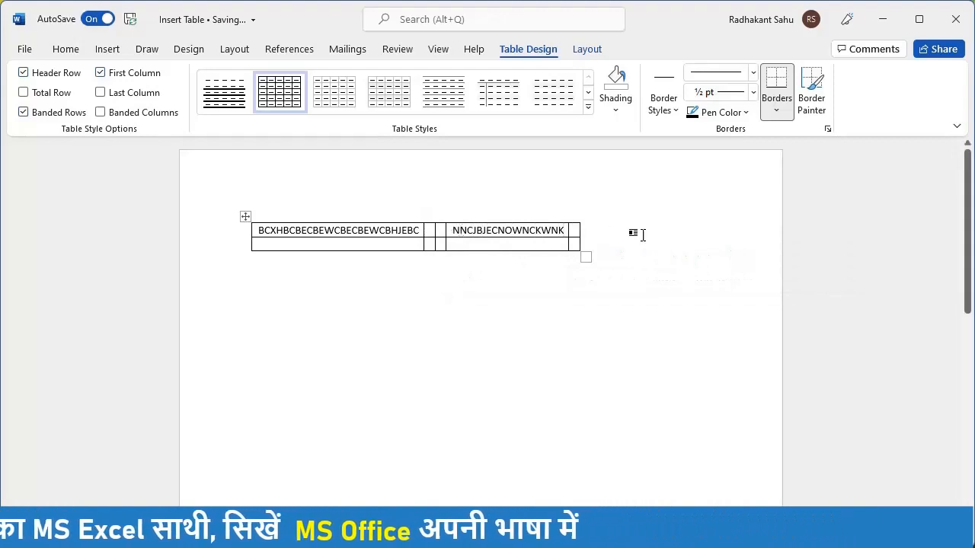
key(ctrl+z)
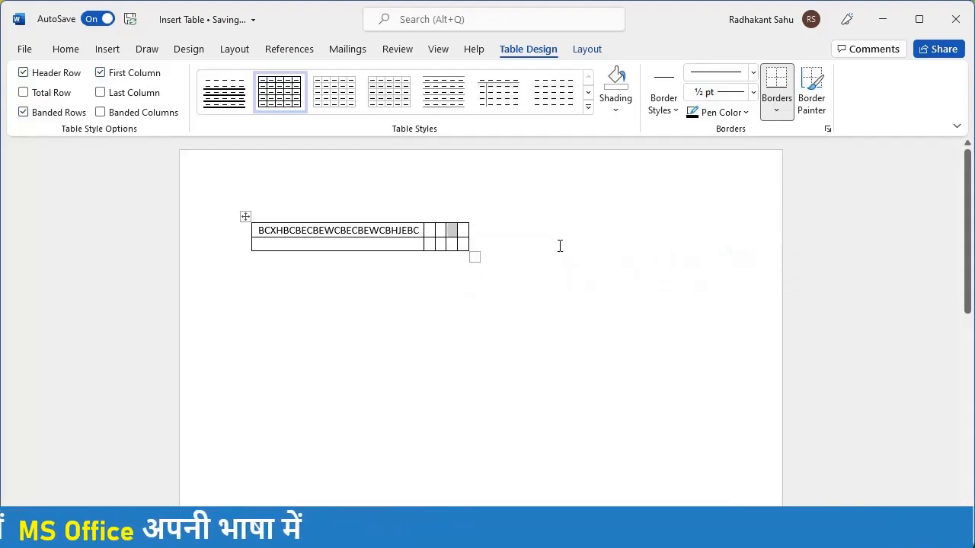
key(ctrl+z)
key(ctrl+z)
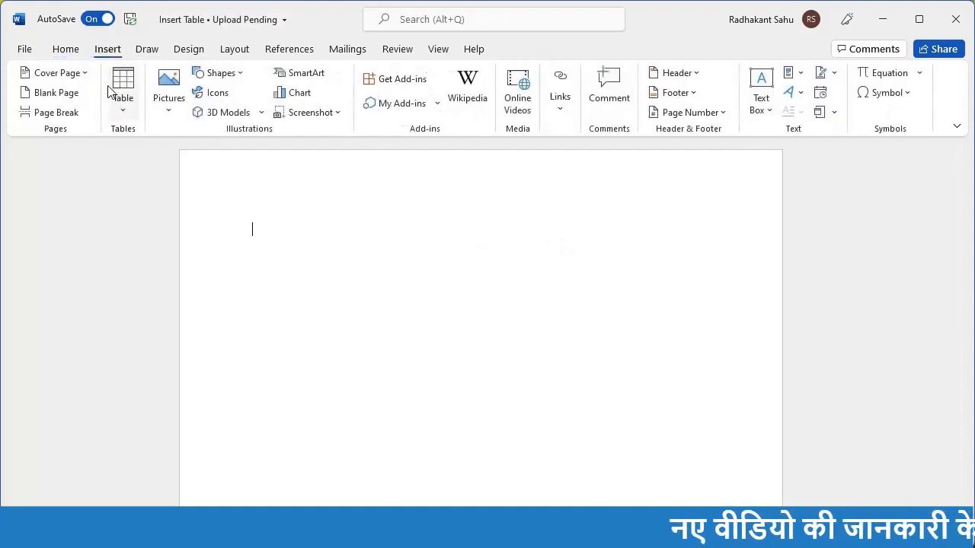
Step: Insert a 5-column table that autofits to the page width, then undo it
click(121, 109)
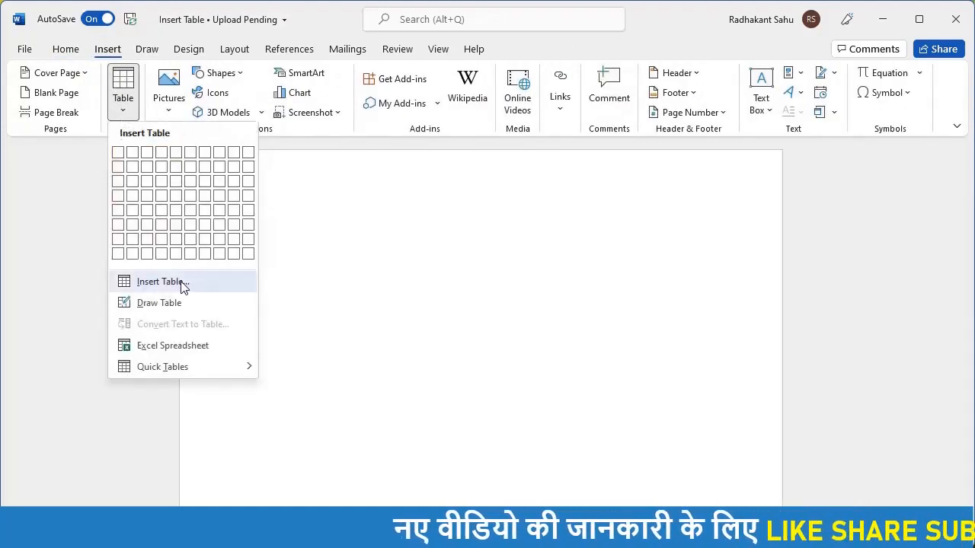
click(160, 282)
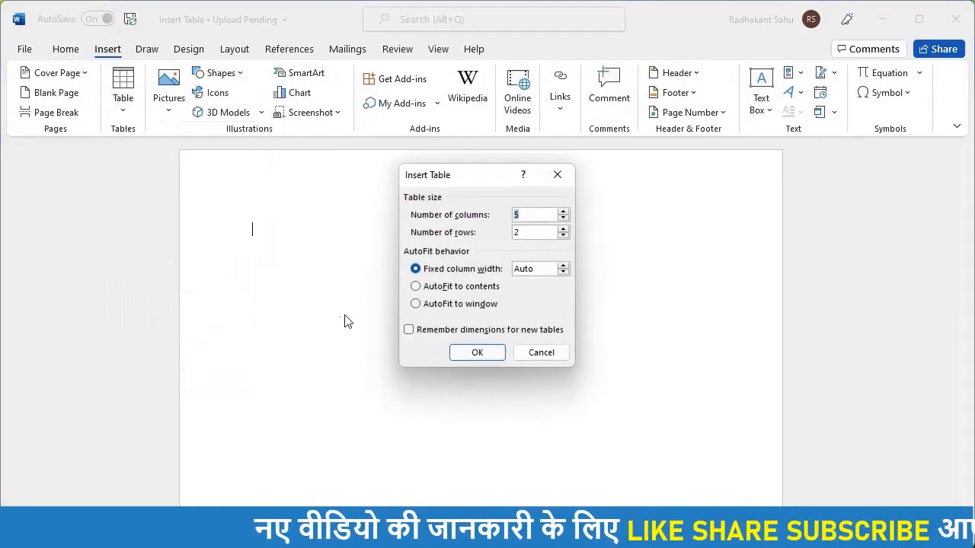
click(425, 305)
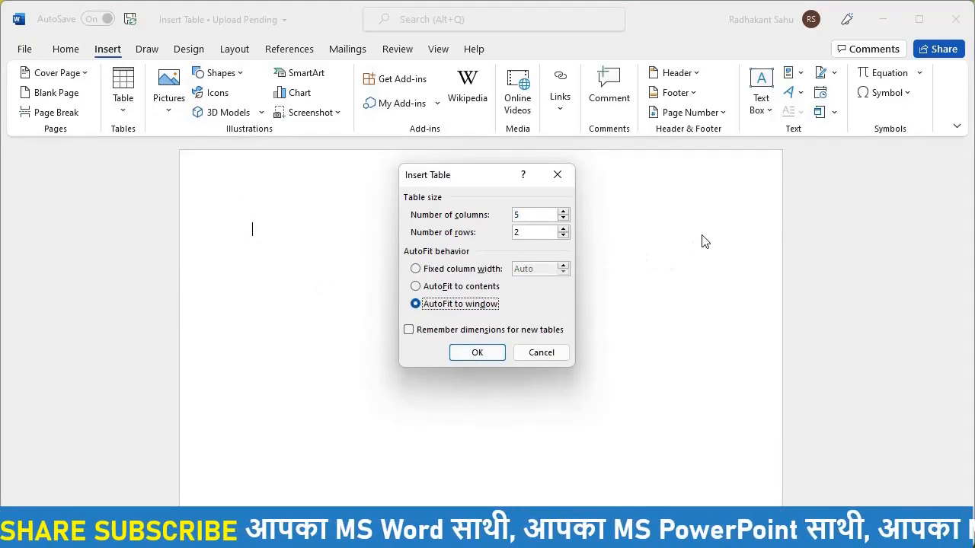
click(471, 356)
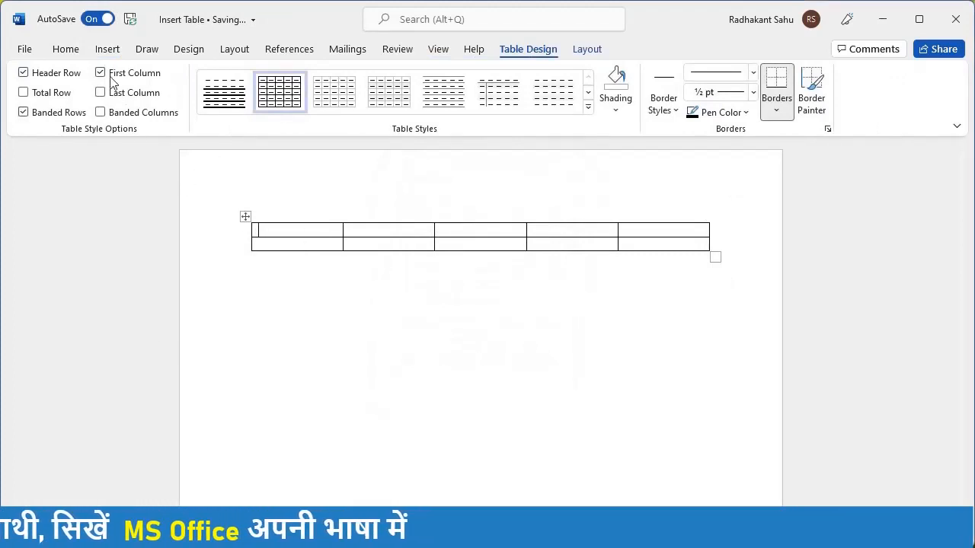
key(ctrl+z)
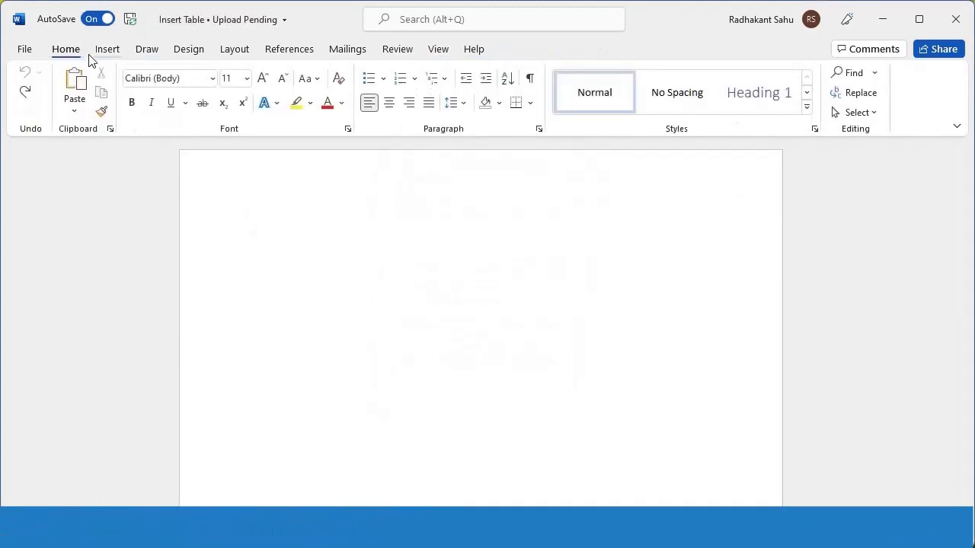
Step: Insert a 5 by 5 table with fixed 1.5 cm columns, remembering dimensions for new tables
click(107, 51)
click(126, 114)
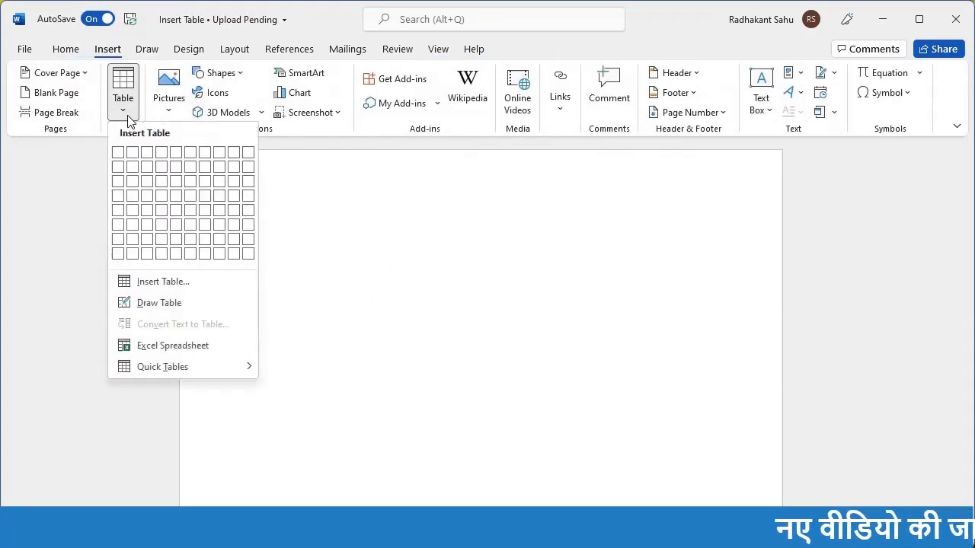
click(168, 287)
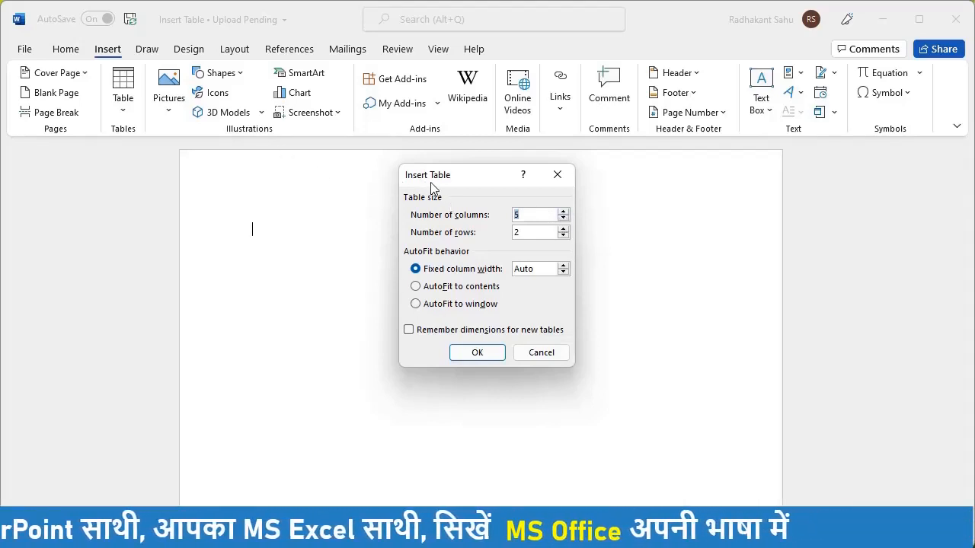
click(563, 228)
click(564, 228)
click(564, 228)
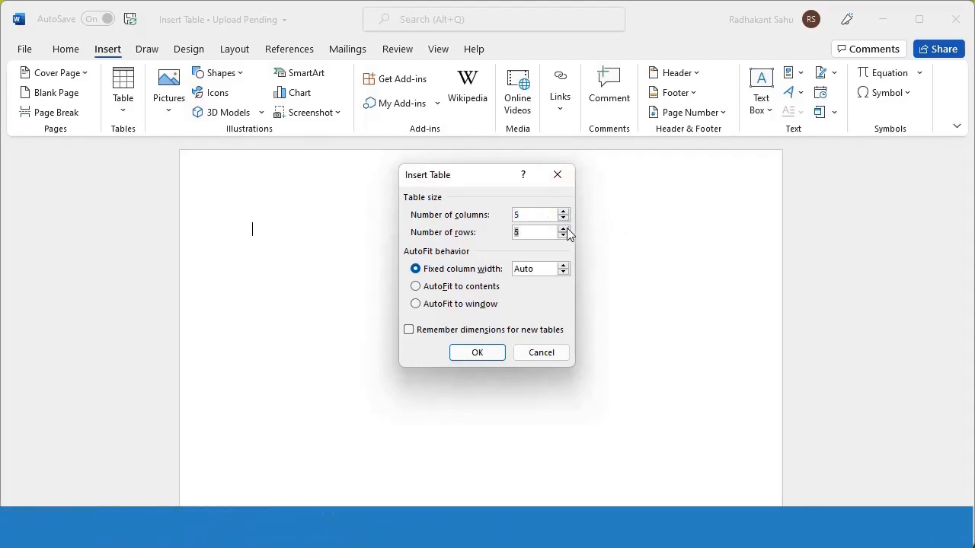
click(564, 268)
click(564, 268)
click(565, 265)
click(565, 266)
click(564, 266)
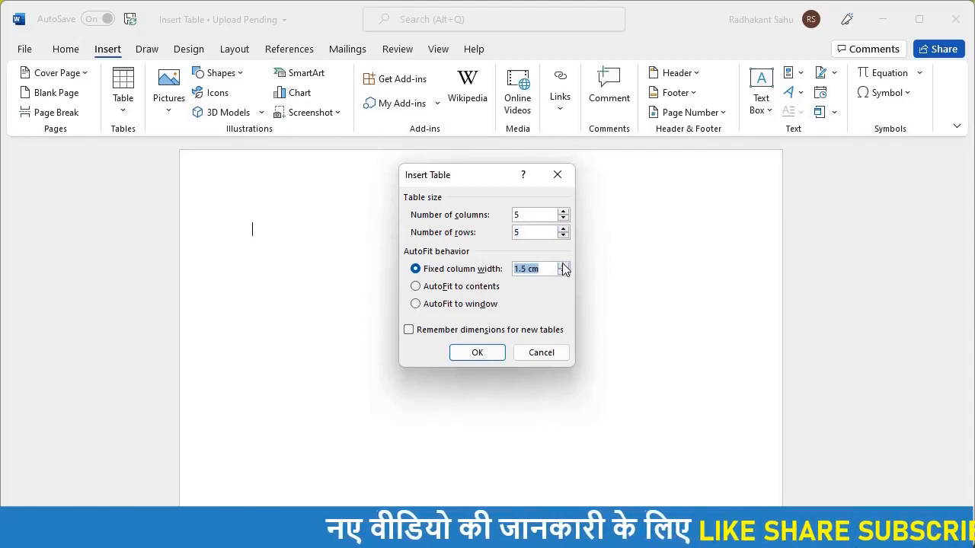
click(451, 335)
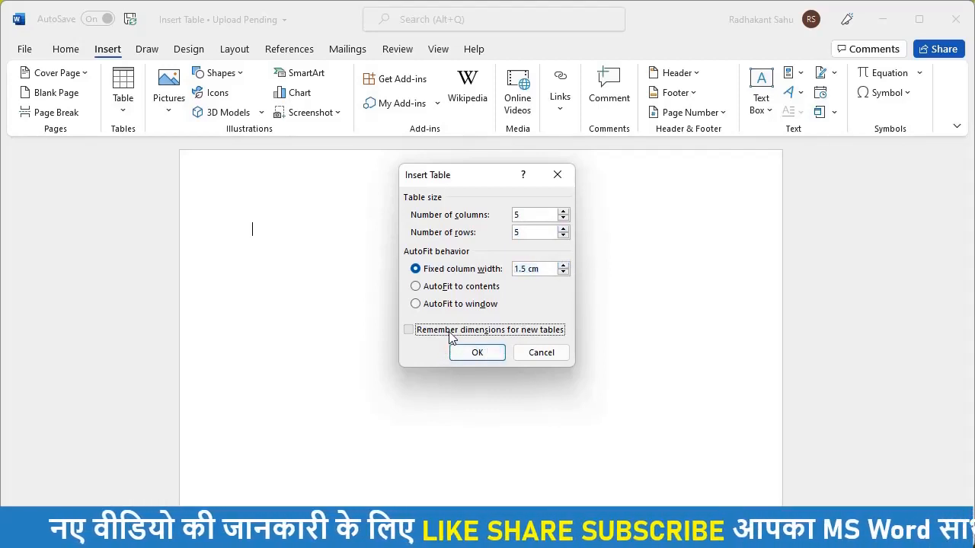
click(474, 353)
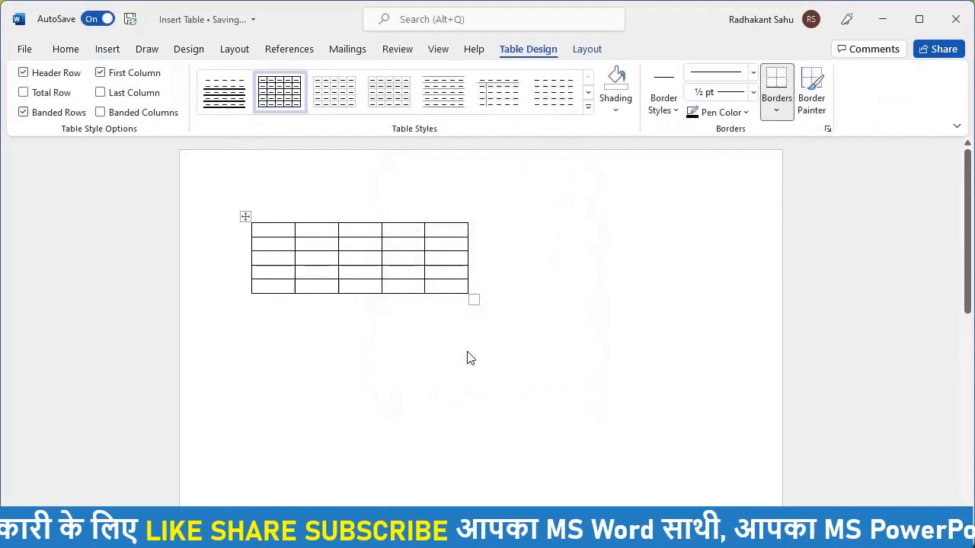
Step: Click inside the table, reopen the Table menu, then close it below the table
click(522, 249)
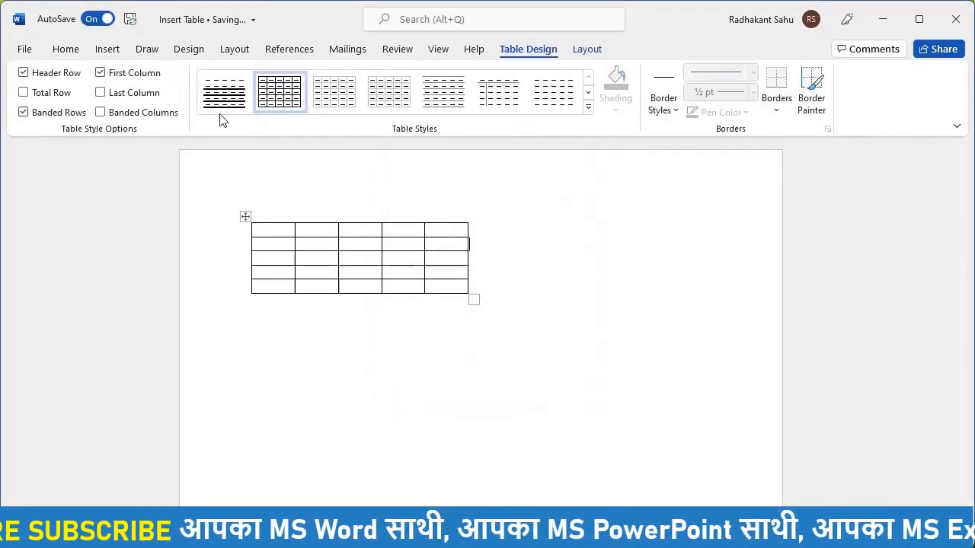
click(107, 49)
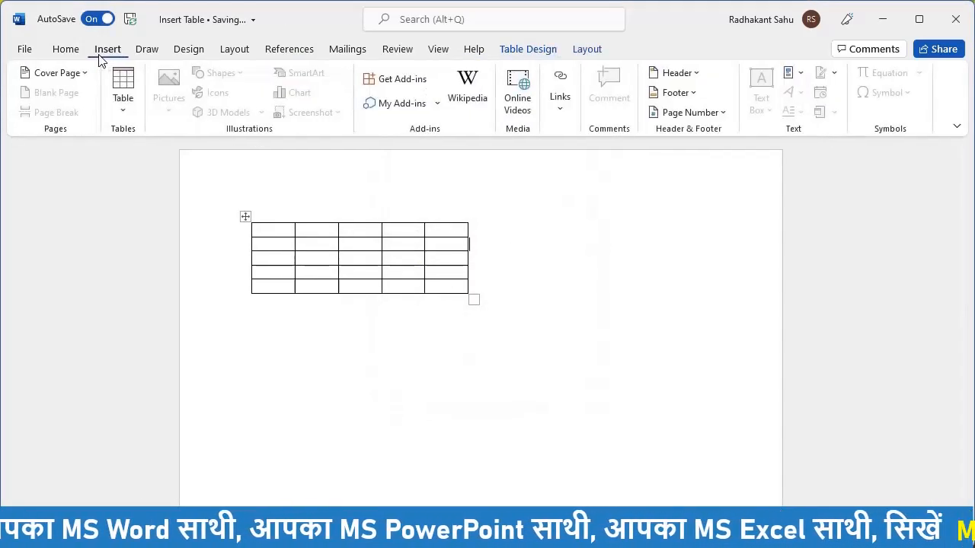
click(126, 112)
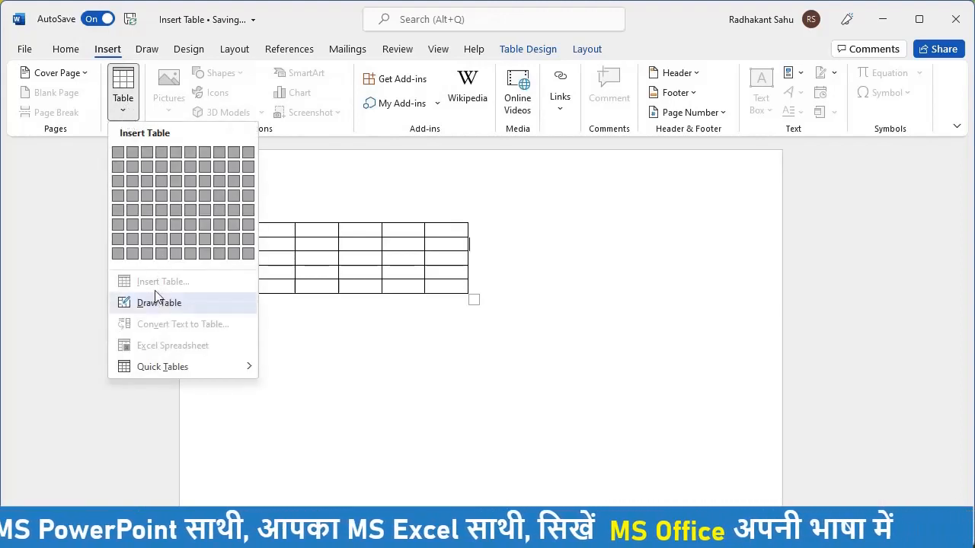
click(318, 309)
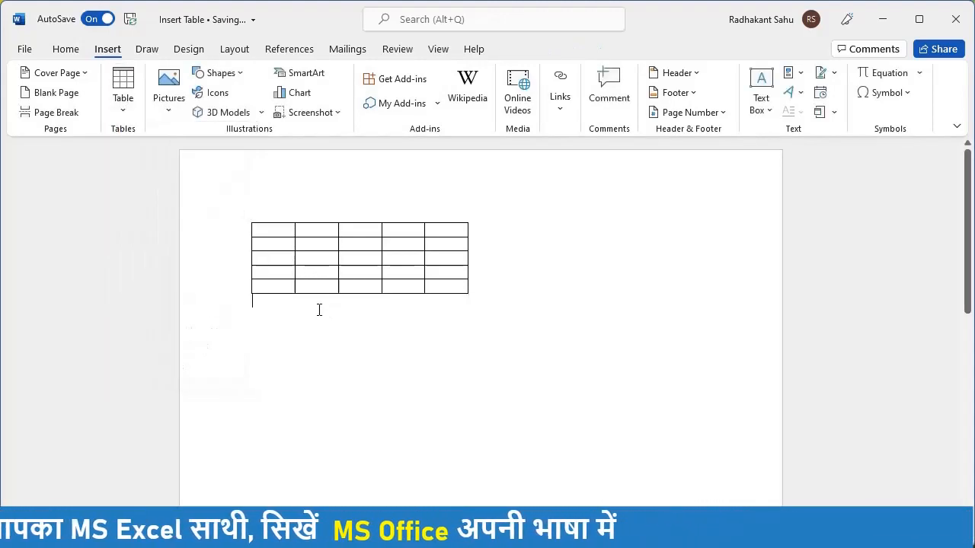
Step: Cancel the Insert Table dialog without inserting, then choose Draw Table to draw by hand
click(123, 113)
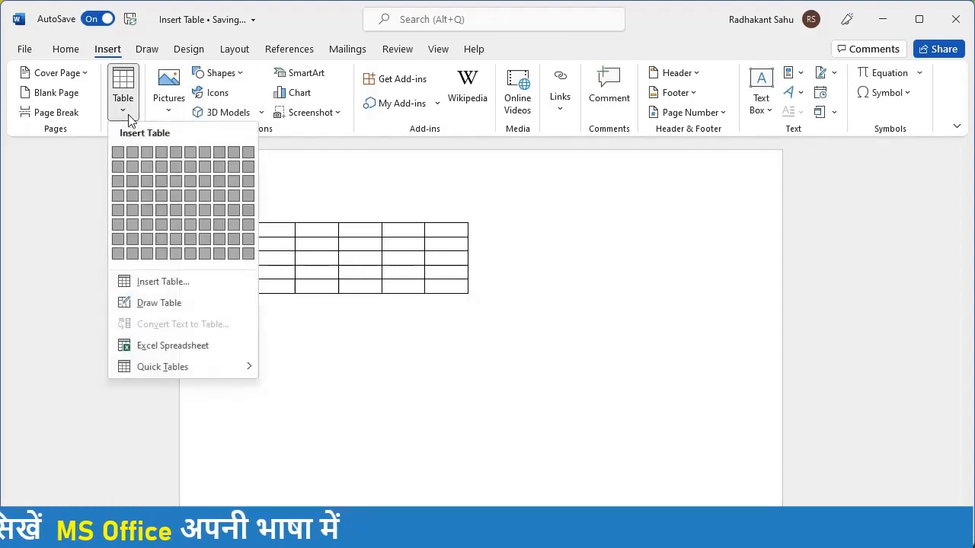
click(163, 282)
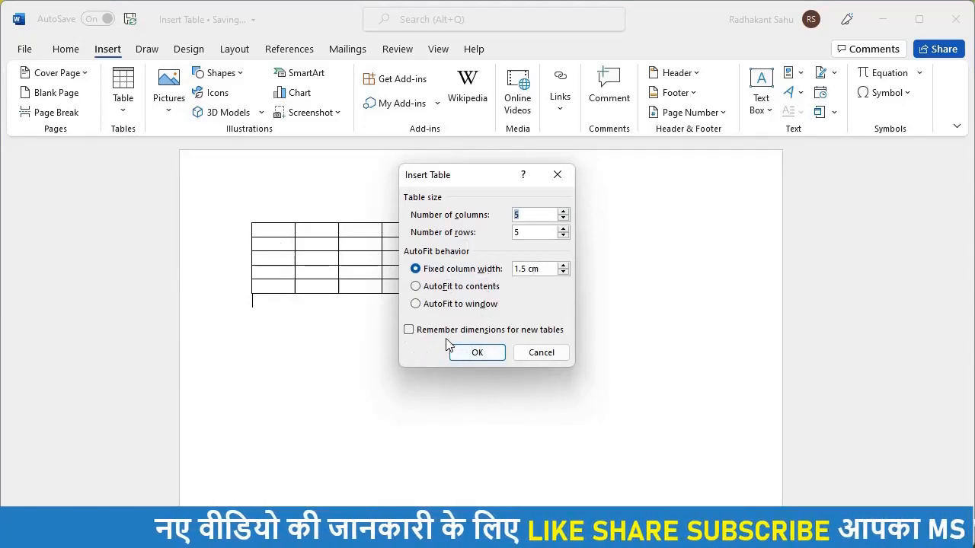
click(542, 355)
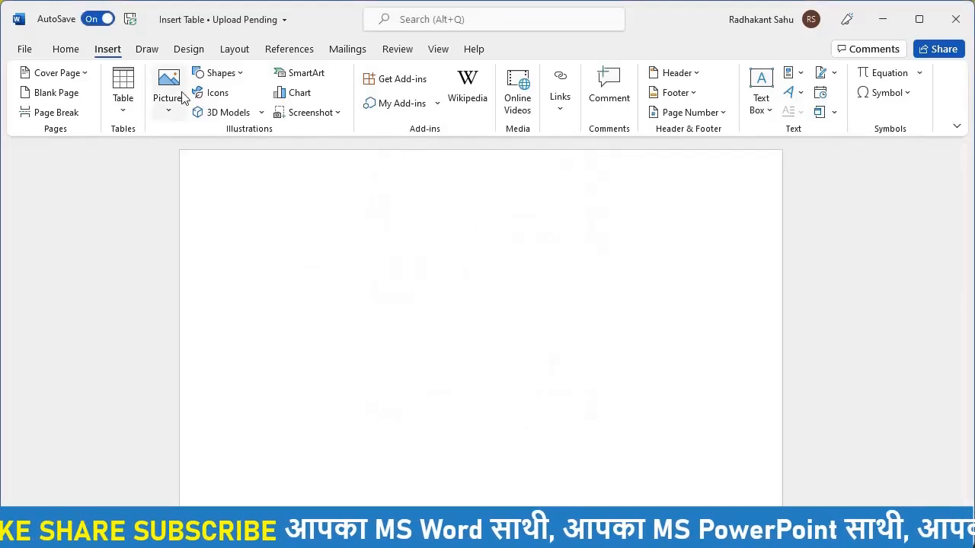
click(131, 102)
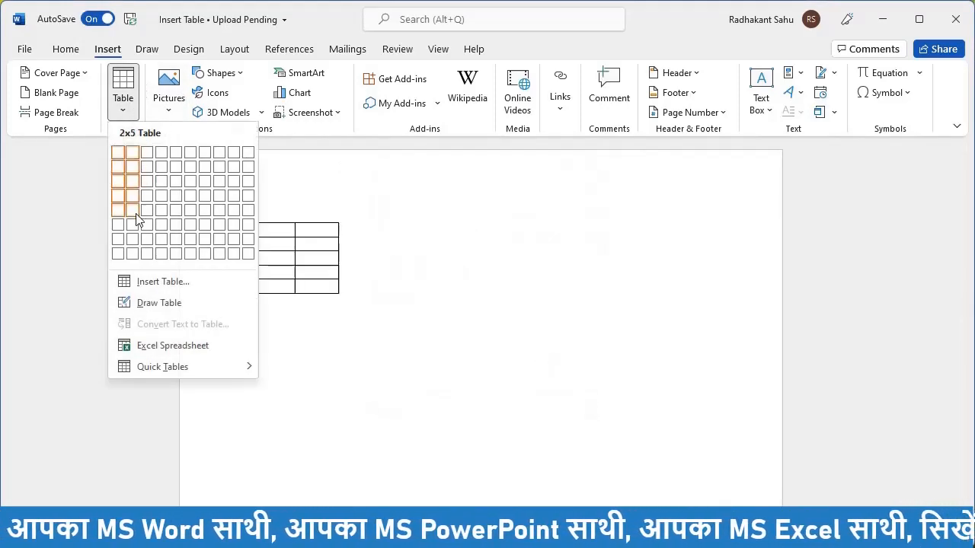
click(152, 303)
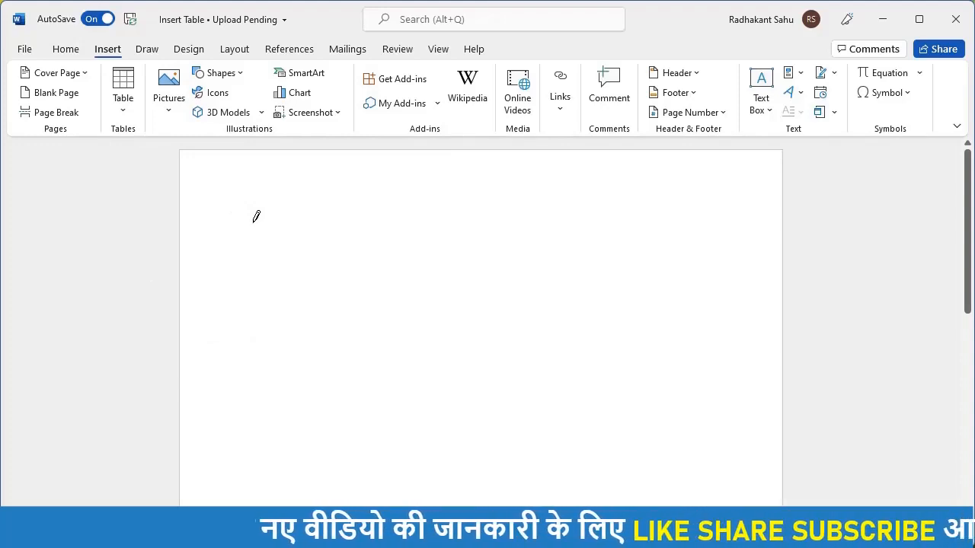
mouse_move(254, 222)
mouse_down()
mouse_move(427, 294)
mouse_move(485, 340)
mouse_move(516, 353)
mouse_move(556, 349)
mouse_up()
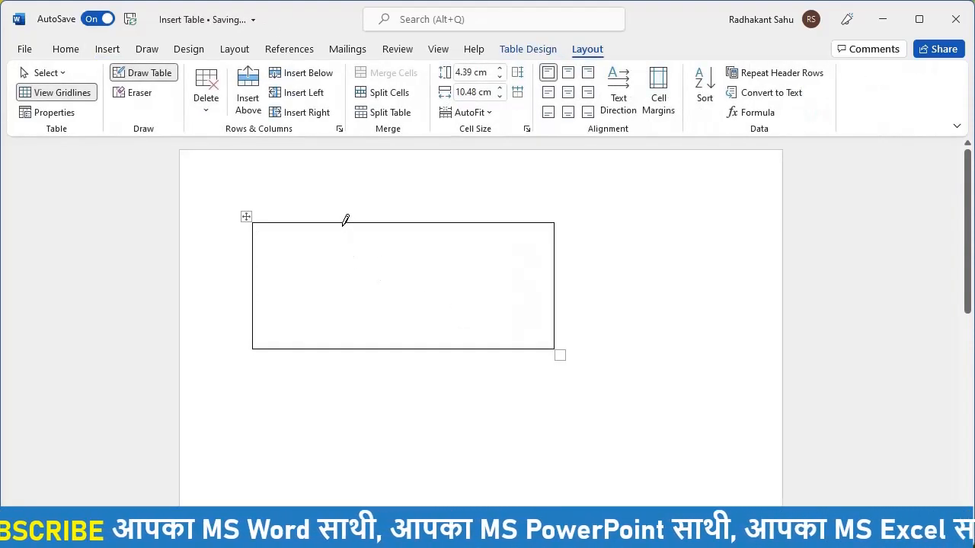
drag(341, 223, 341, 347)
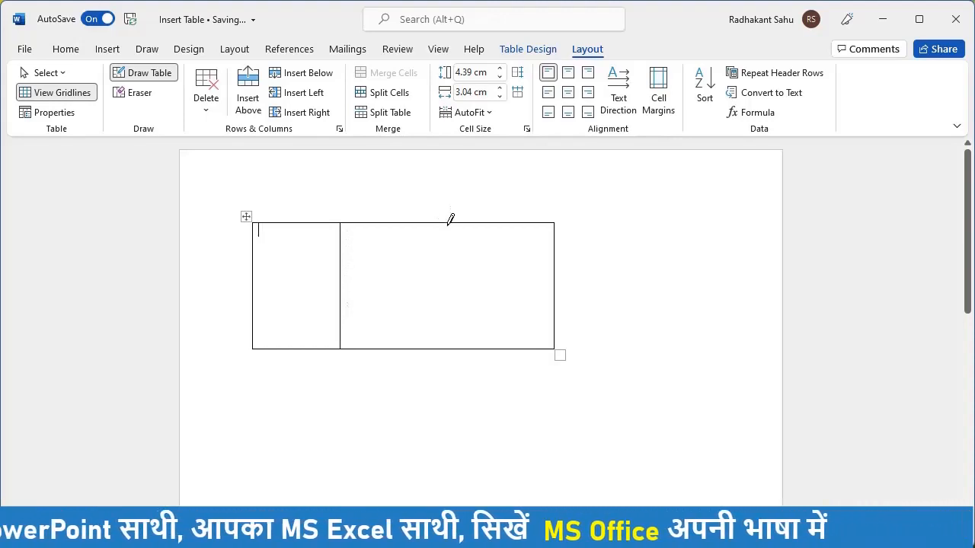
drag(449, 223, 443, 331)
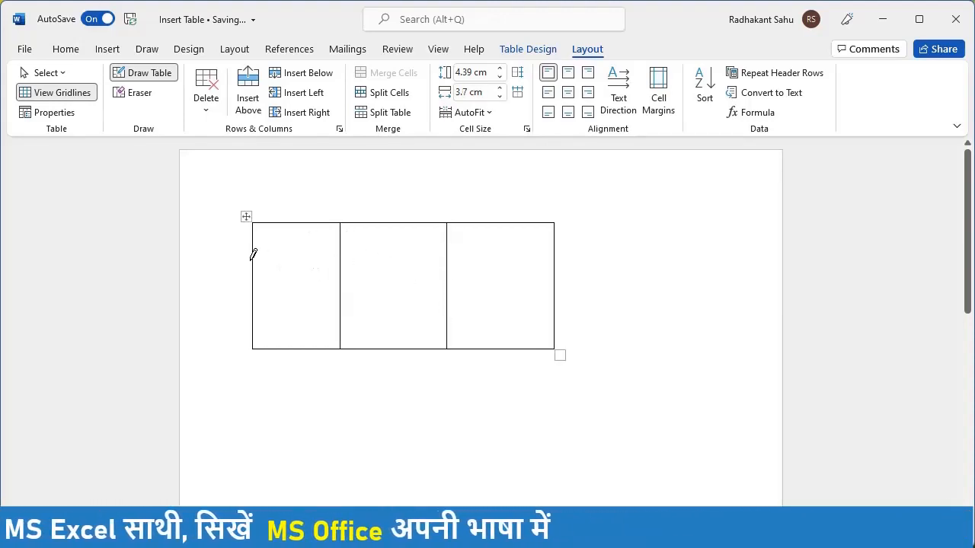
drag(257, 262, 432, 252)
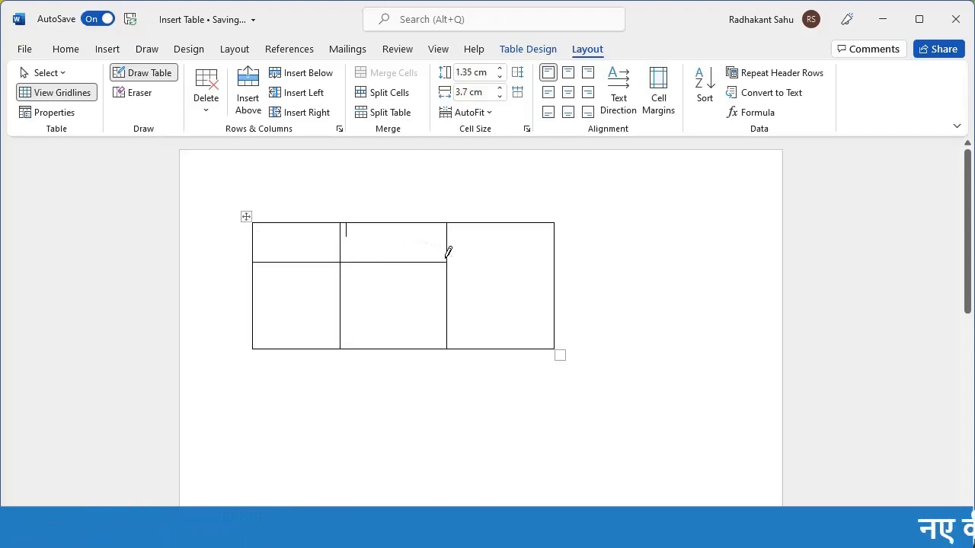
mouse_move(449, 257)
mouse_down()
mouse_move(507, 252)
mouse_move(544, 263)
mouse_up()
scroll(543, 263, down, 3)
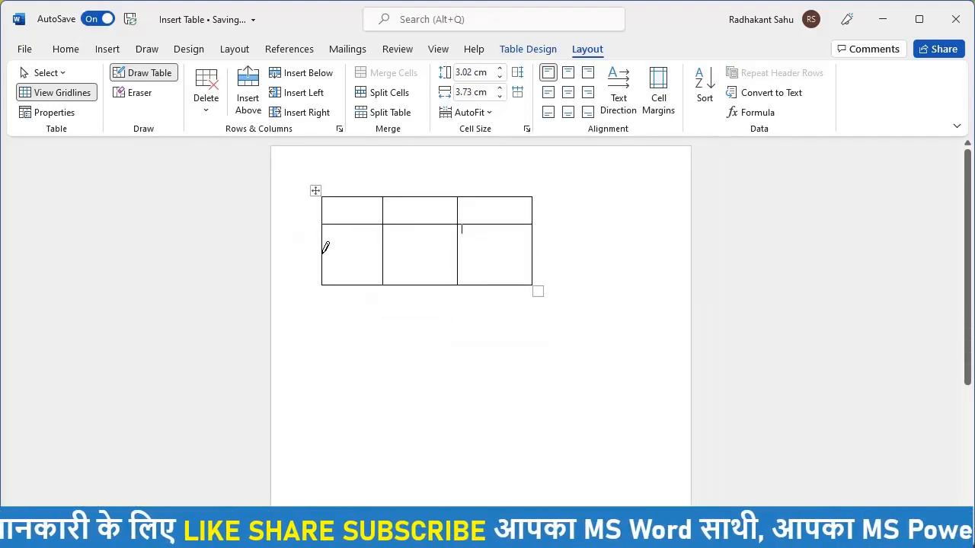
mouse_move(323, 251)
mouse_down()
mouse_move(380, 255)
mouse_move(533, 231)
mouse_move(550, 246)
mouse_up()
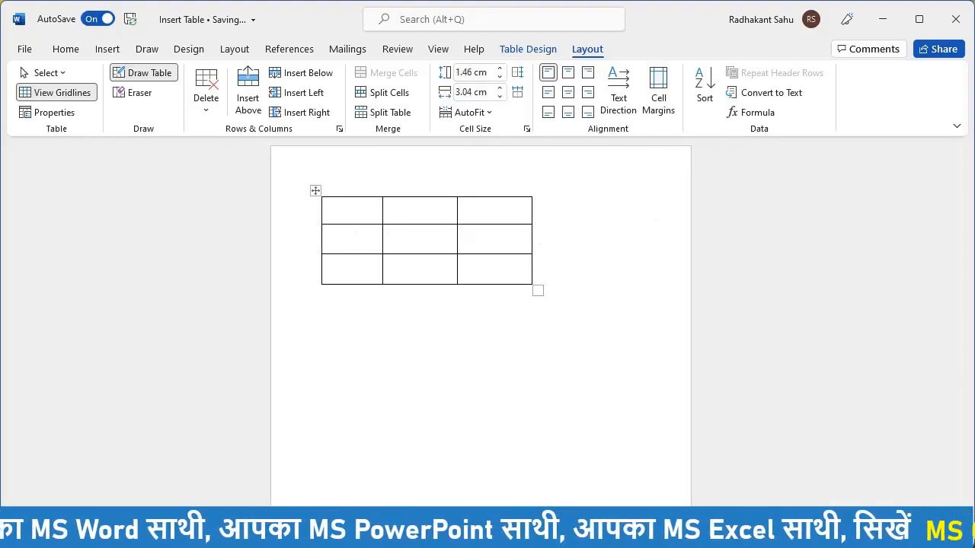
scroll(491, 259, up, 4)
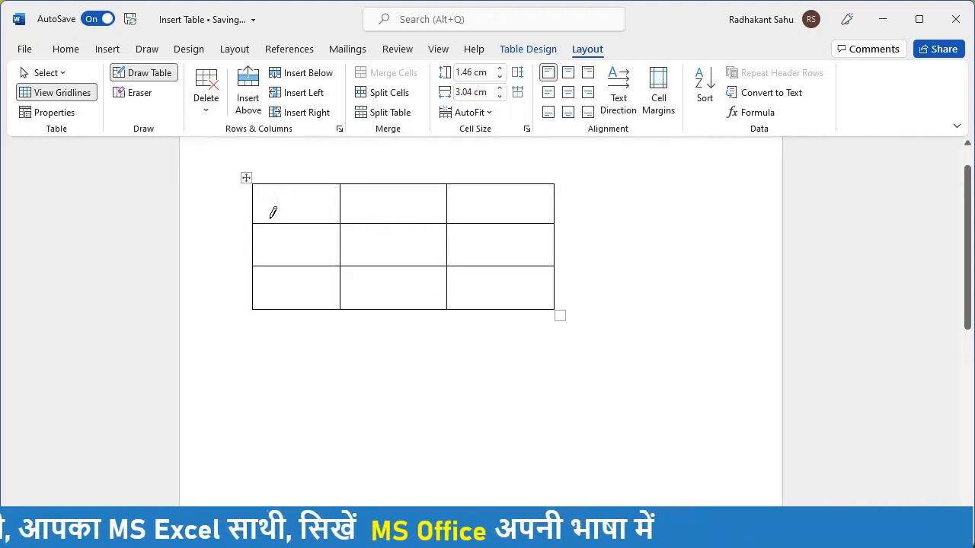
key(ctrl+z)
key(ctrl+z)
key(ctrl+z)
key(ctrl+z)
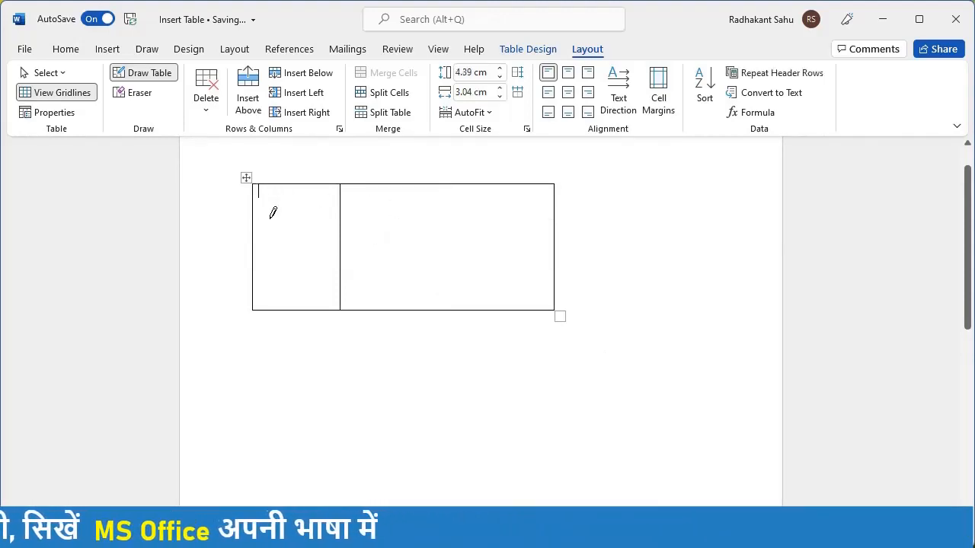
key(ctrl+z)
key(ctrl+z)
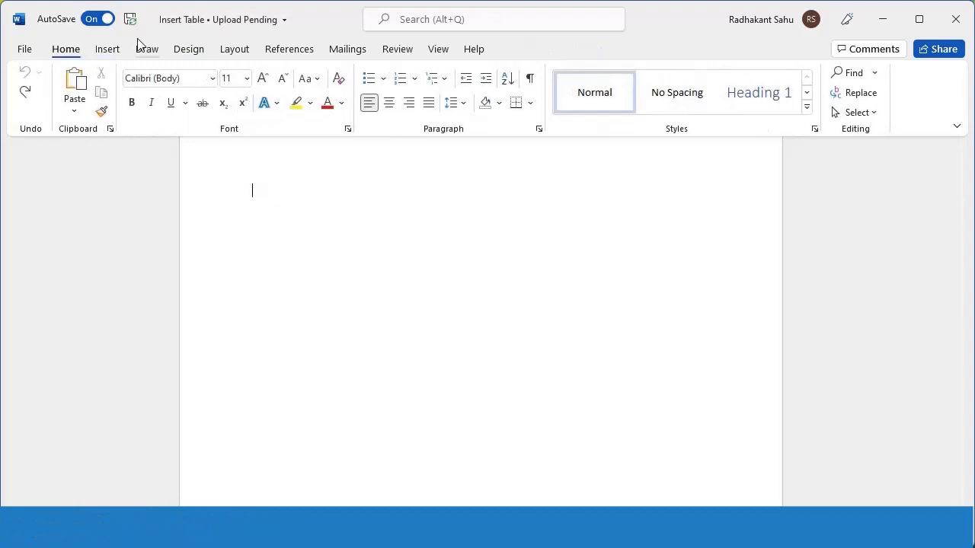
Step: Embed an empty Excel Spreadsheet object with a blank Sheet1 grid through Insert > Table
click(108, 49)
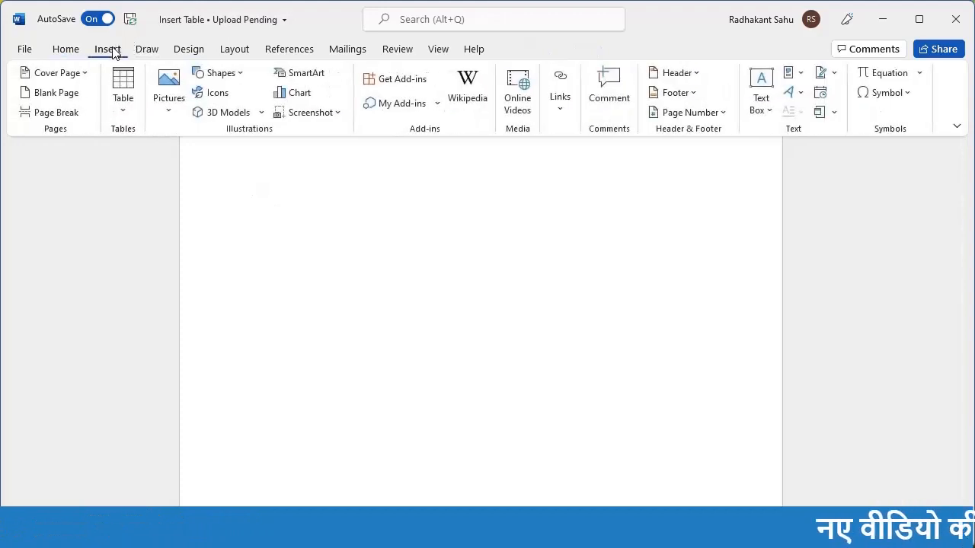
click(123, 107)
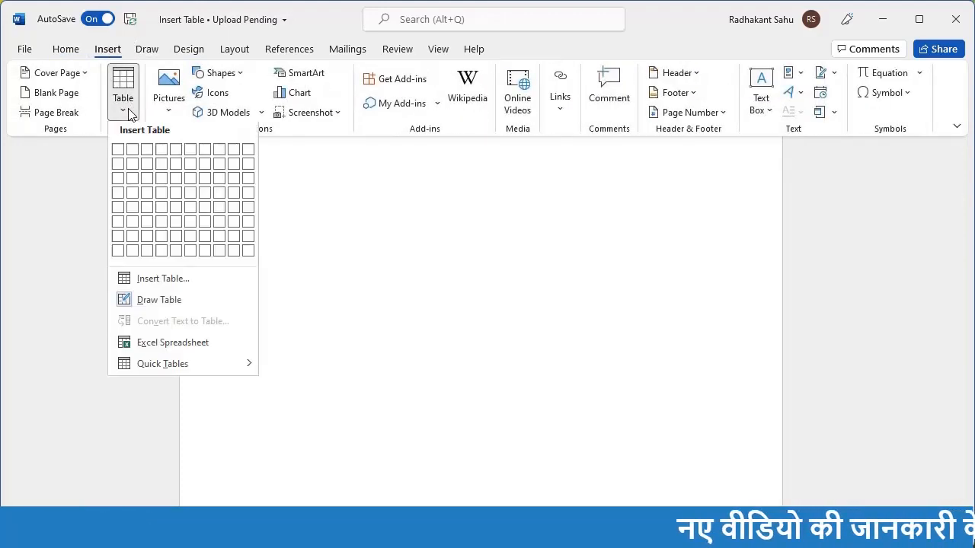
click(159, 347)
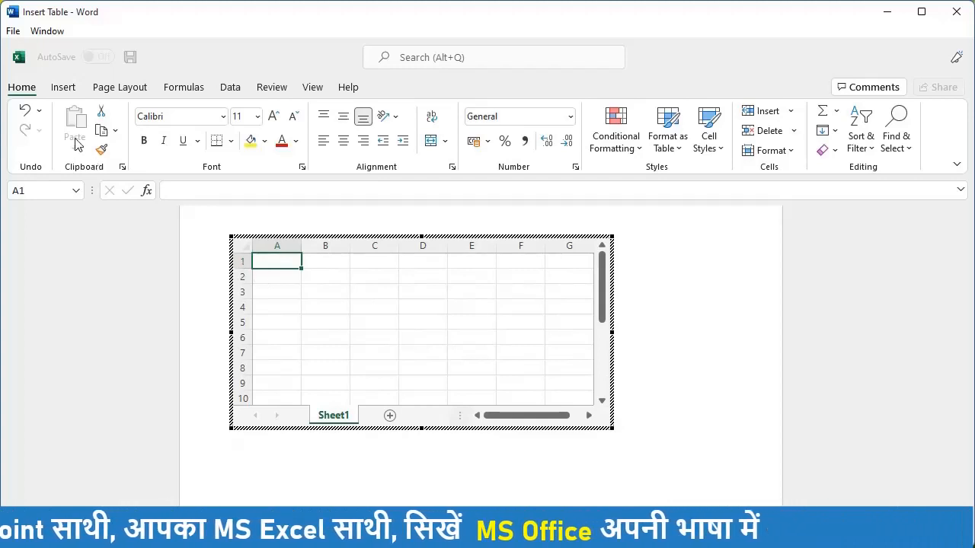
click(330, 281)
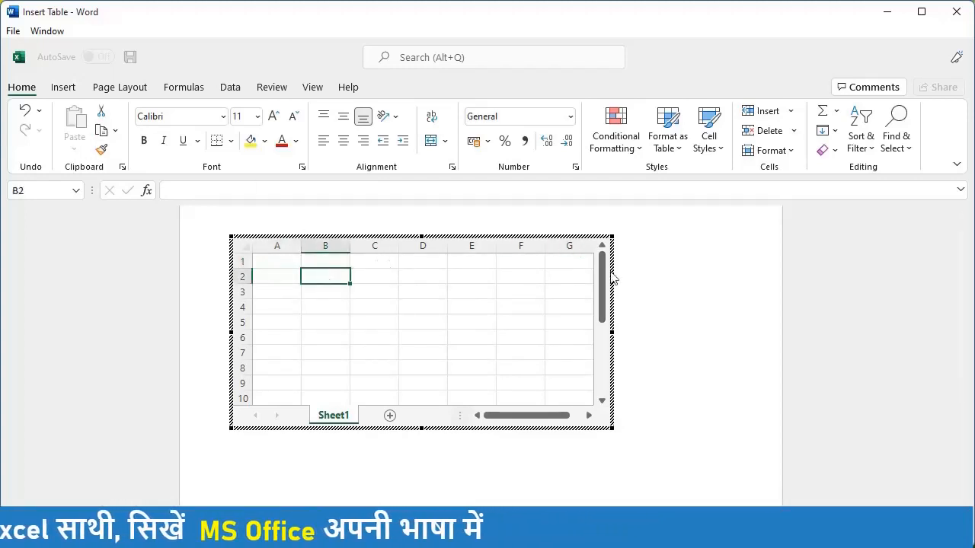
drag(606, 277, 617, 187)
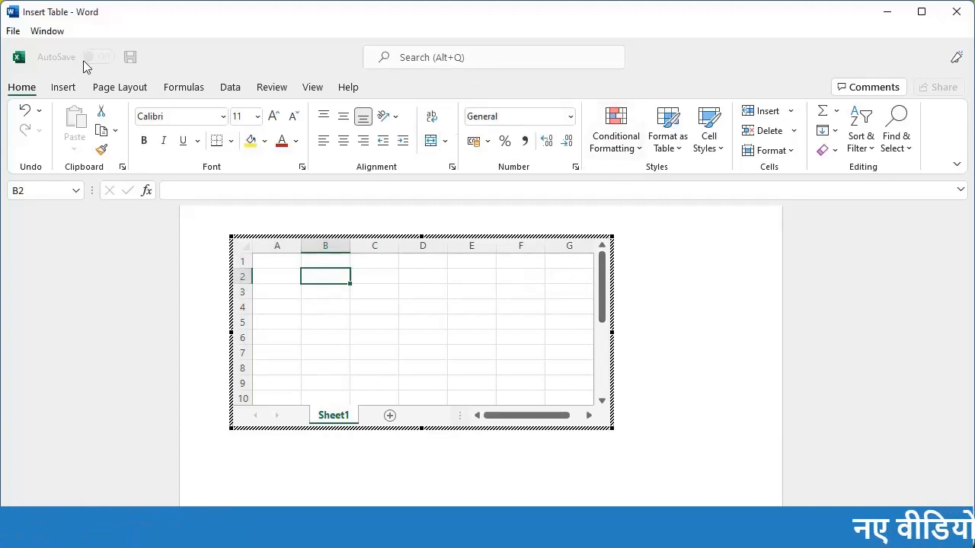
click(64, 88)
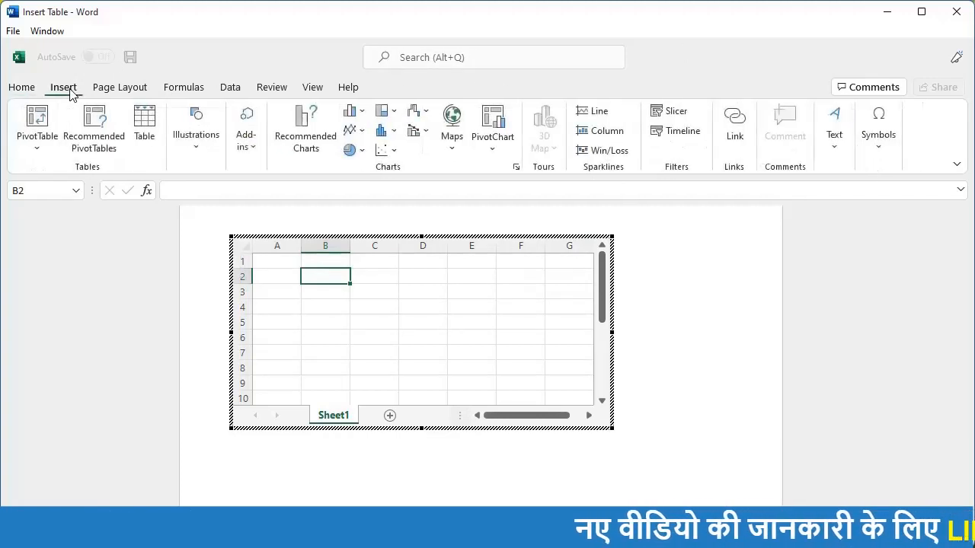
click(119, 88)
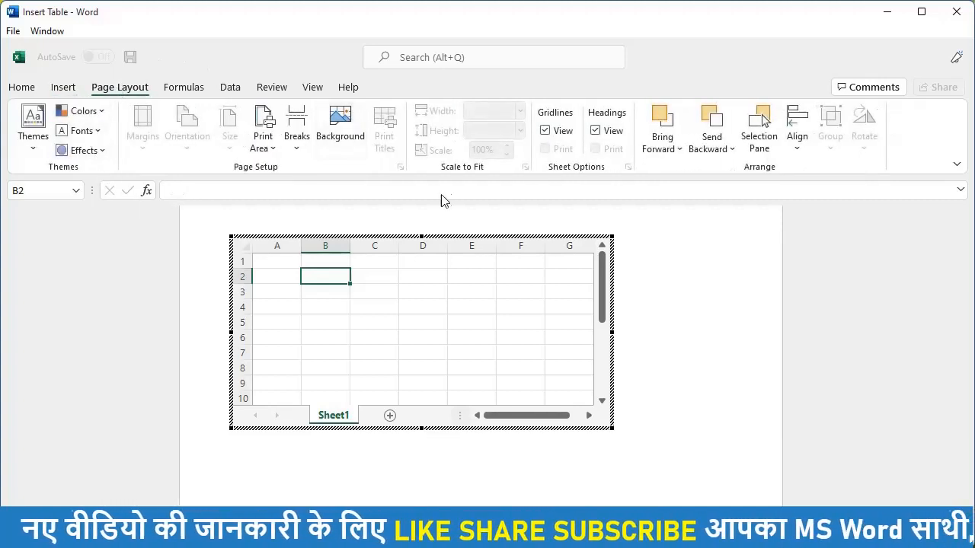
click(175, 89)
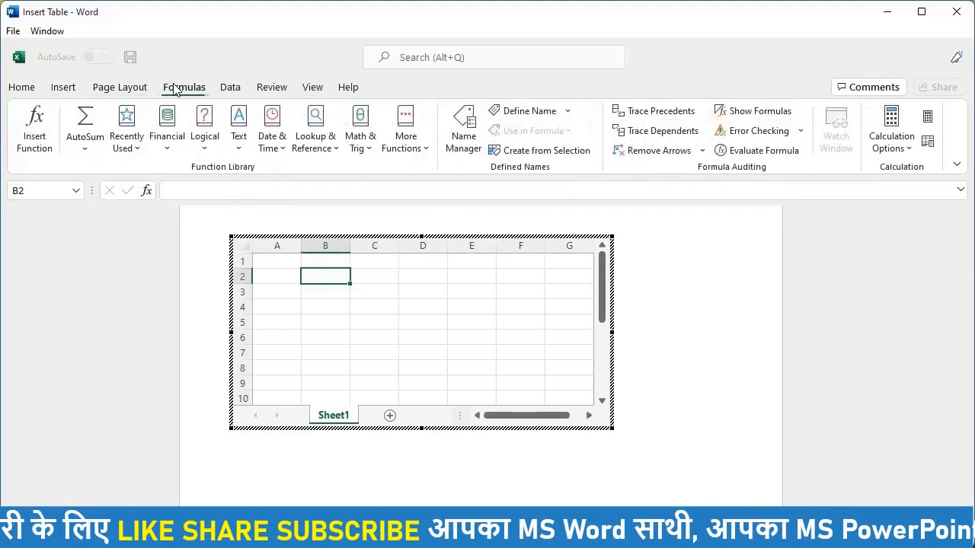
click(224, 90)
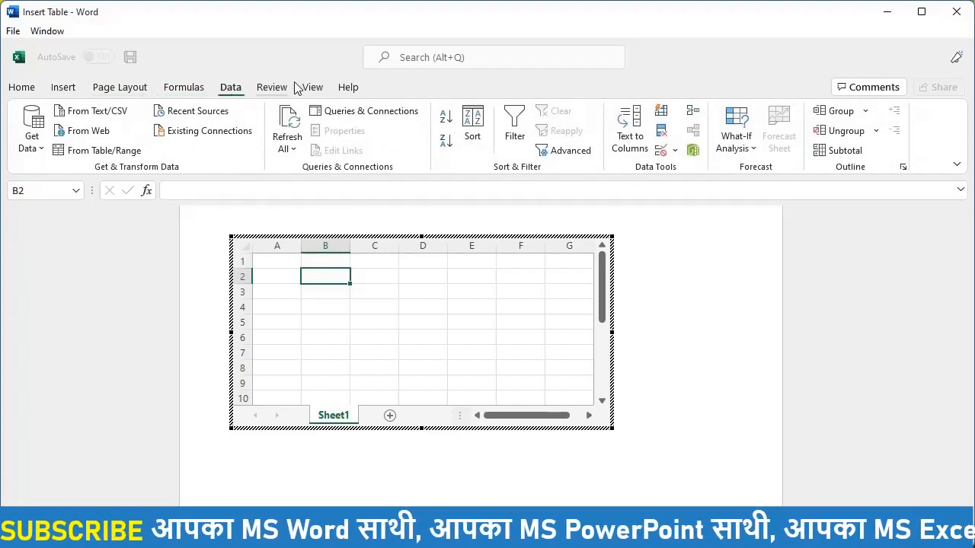
click(20, 90)
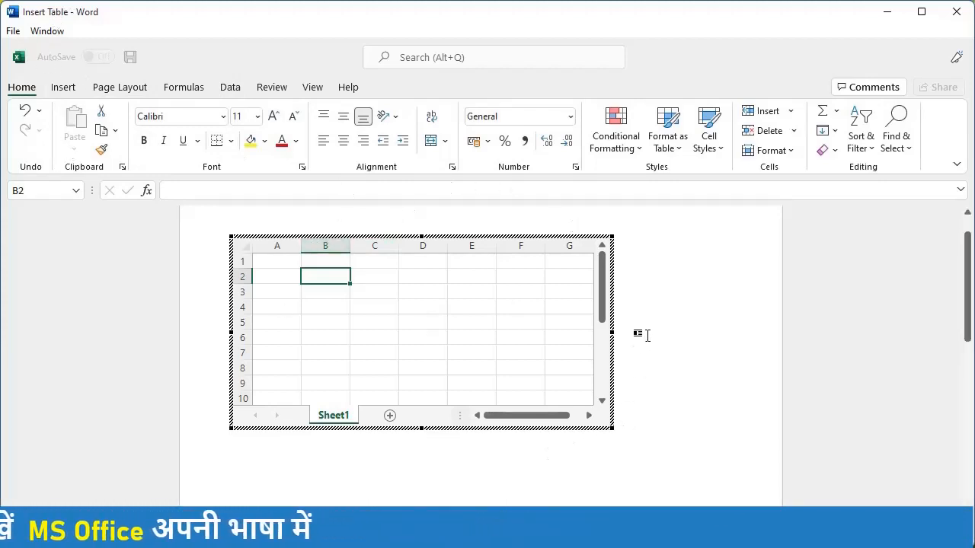
Step: Exit the Excel object, reselect it, delete it, and open the Table dropdown
click(489, 341)
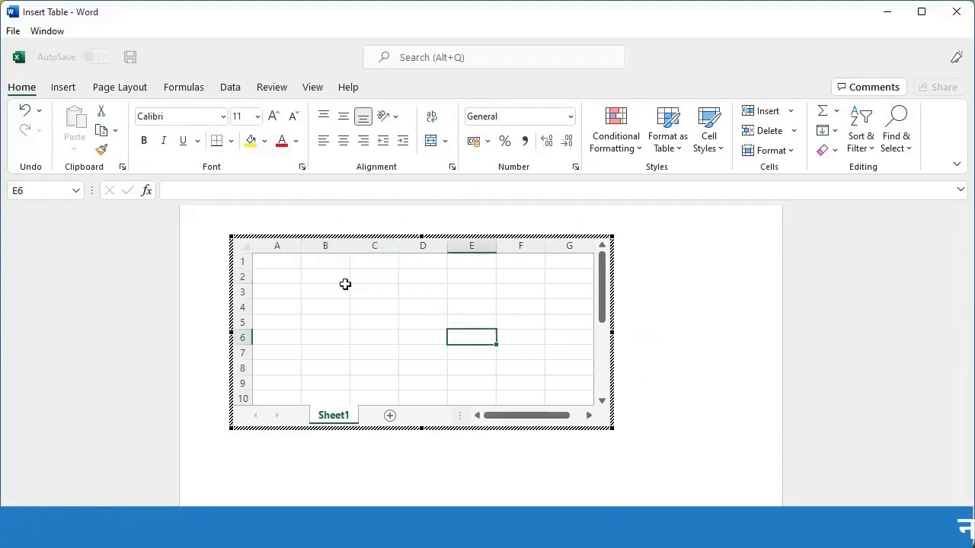
click(715, 274)
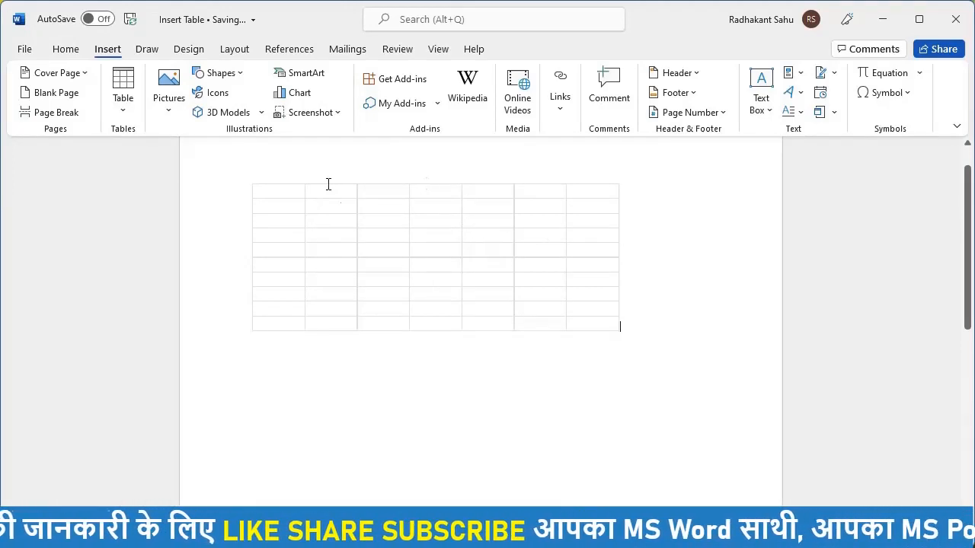
double_click(376, 230)
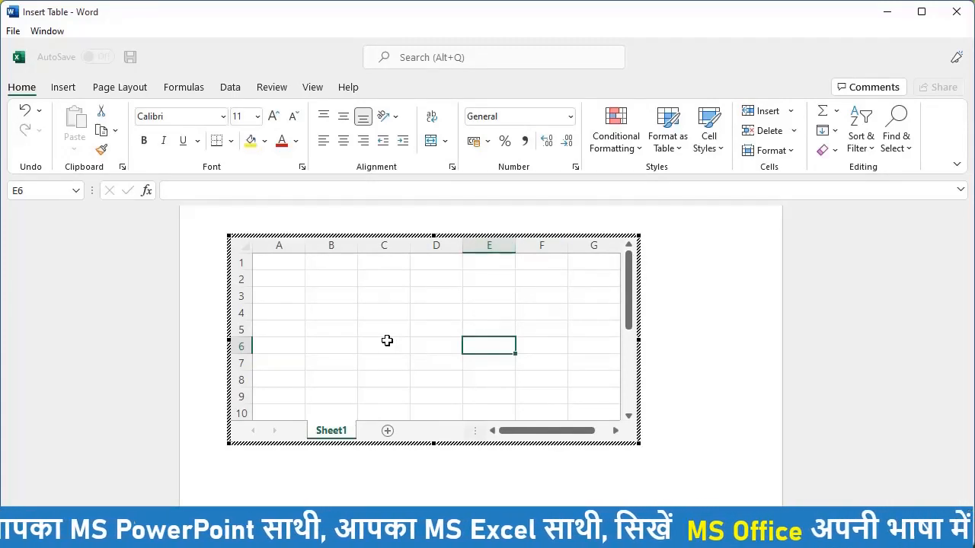
key(Escape)
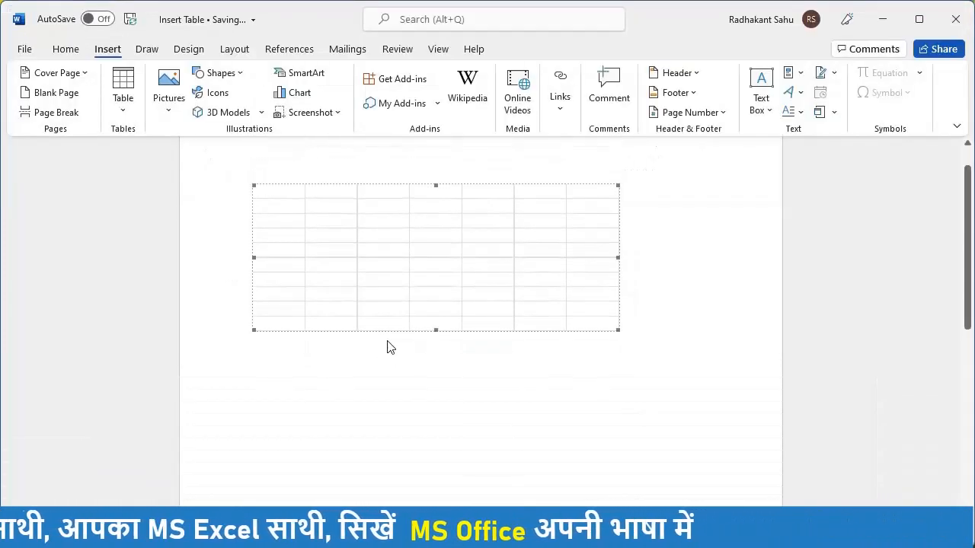
key(Delete)
click(126, 114)
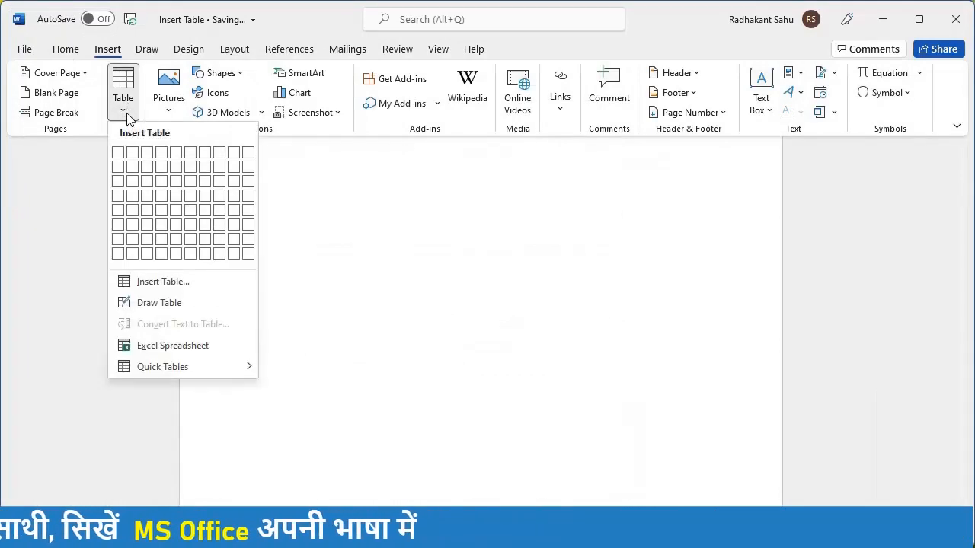
mouse_move(191, 369)
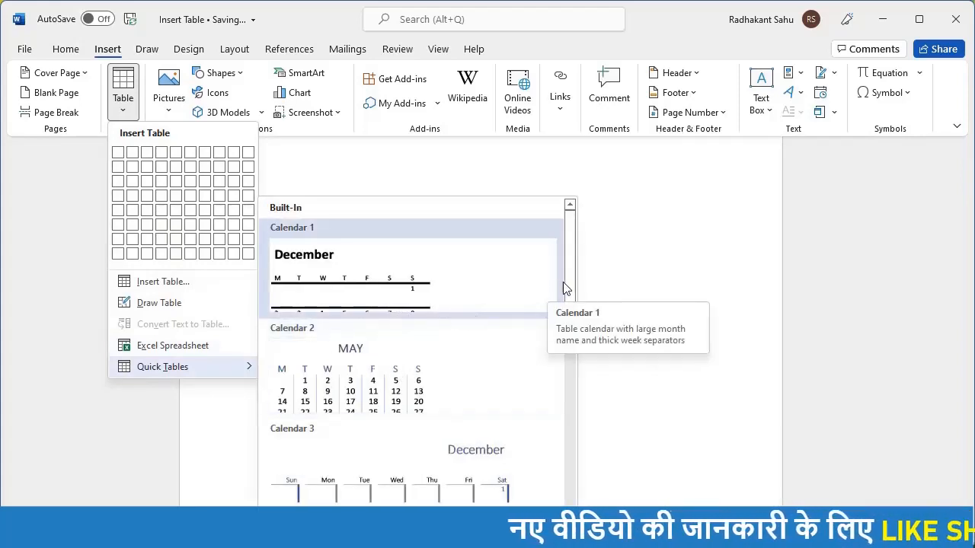
drag(572, 286, 571, 411)
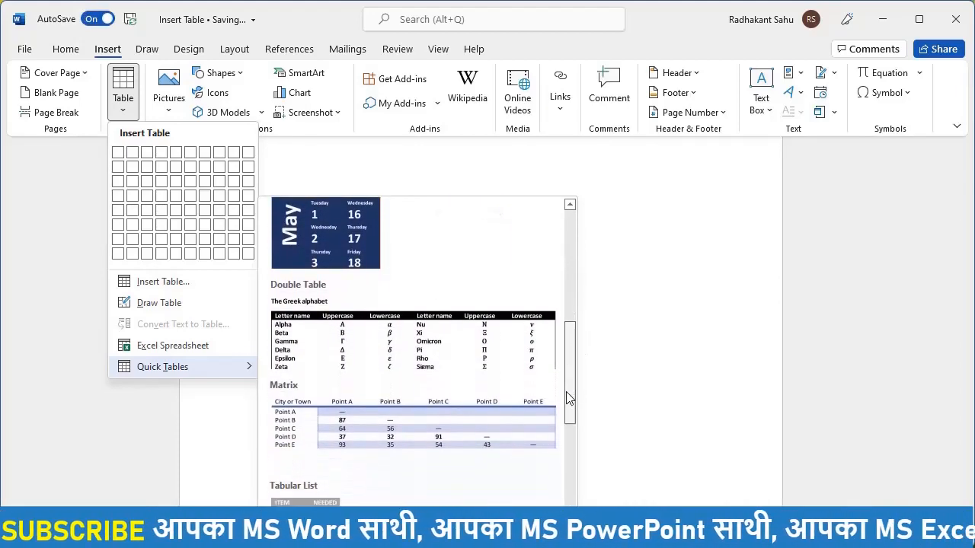
click(464, 426)
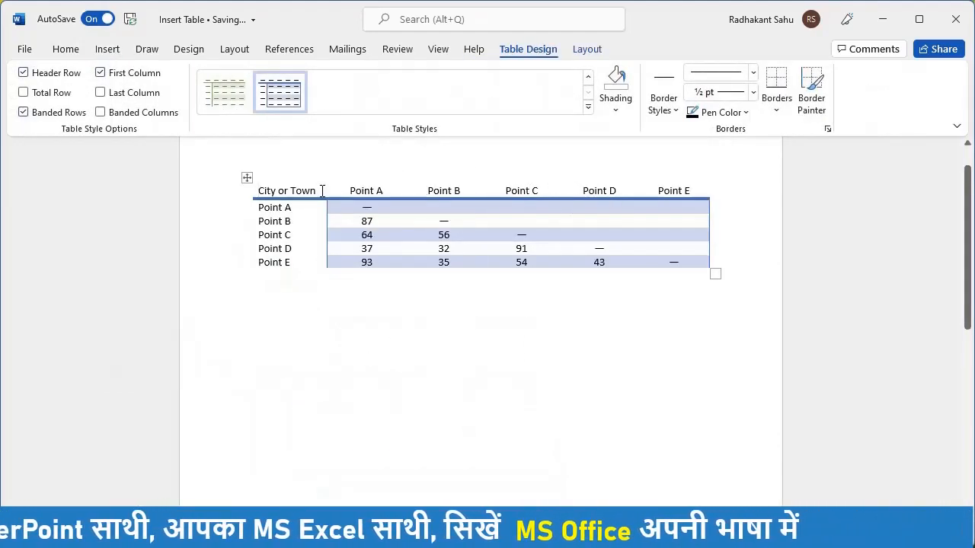
key(ctrl+z)
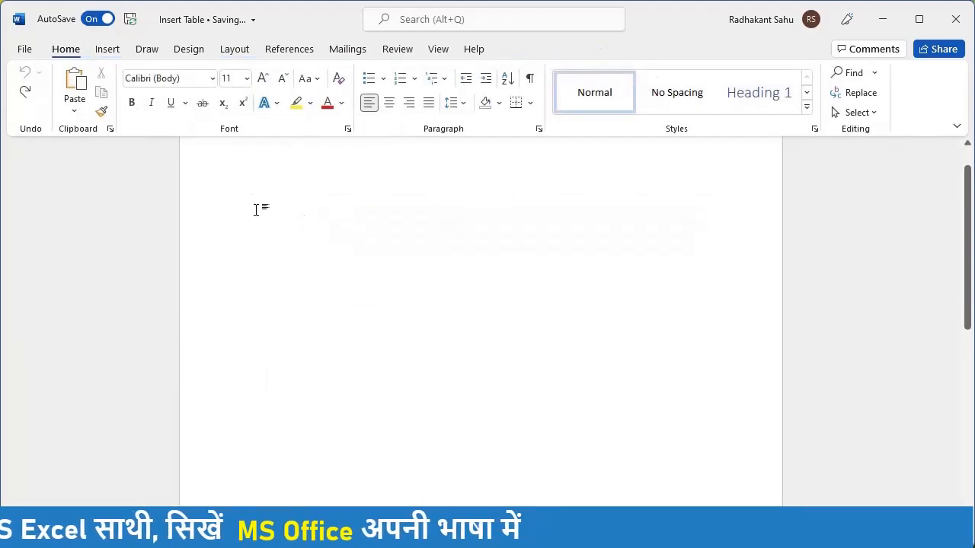
Step: Type the headings FIRST NAME, MIDDLE NAME, LAST NAME separated by tabs
click(106, 50)
click(125, 118)
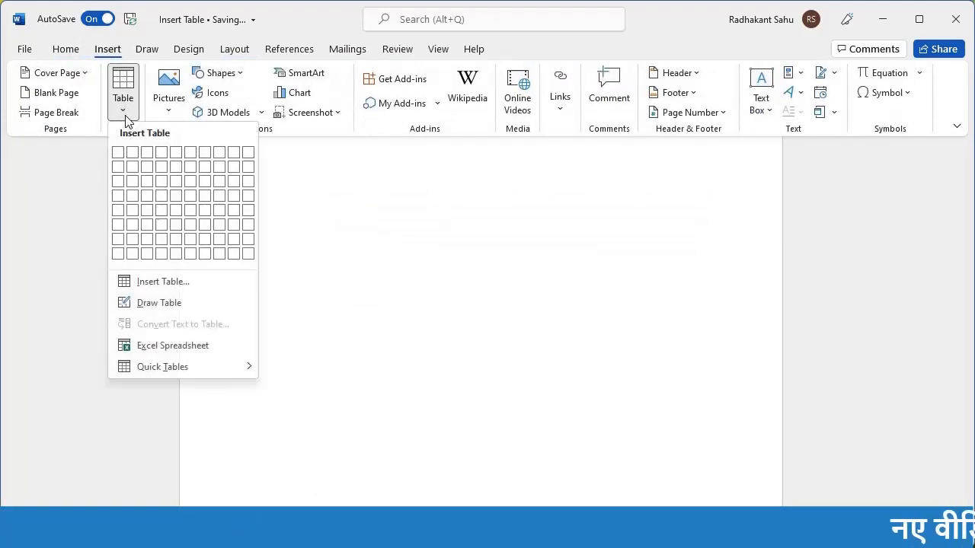
click(309, 234)
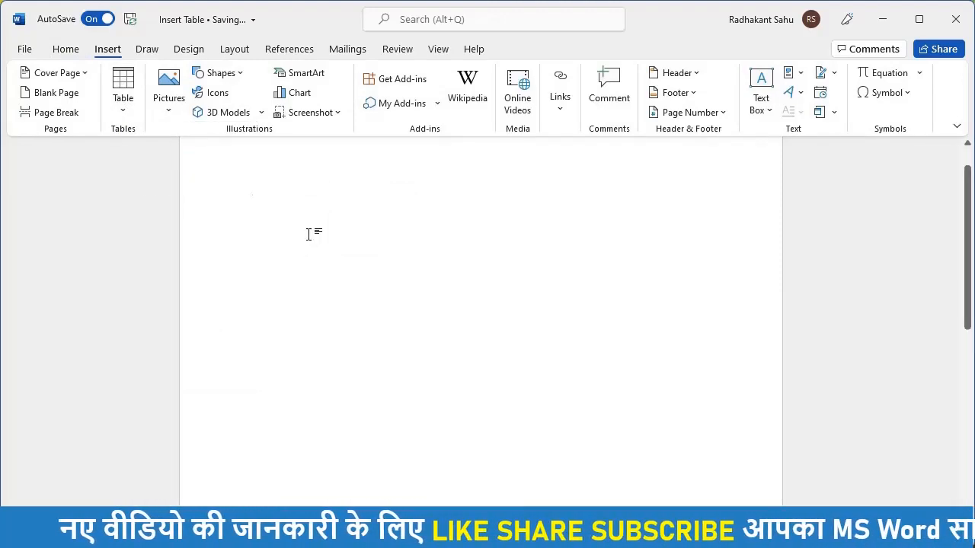
text(FIR)
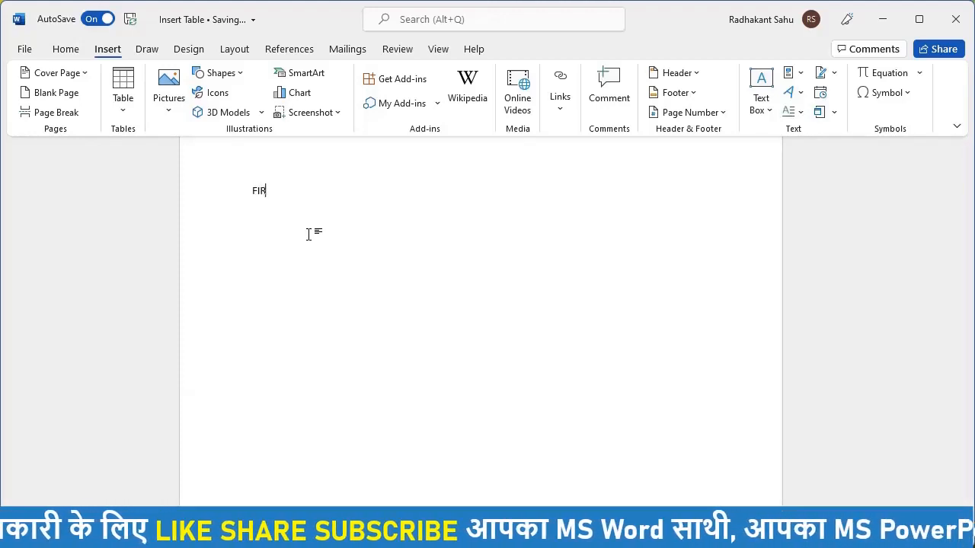
text(ST NAM)
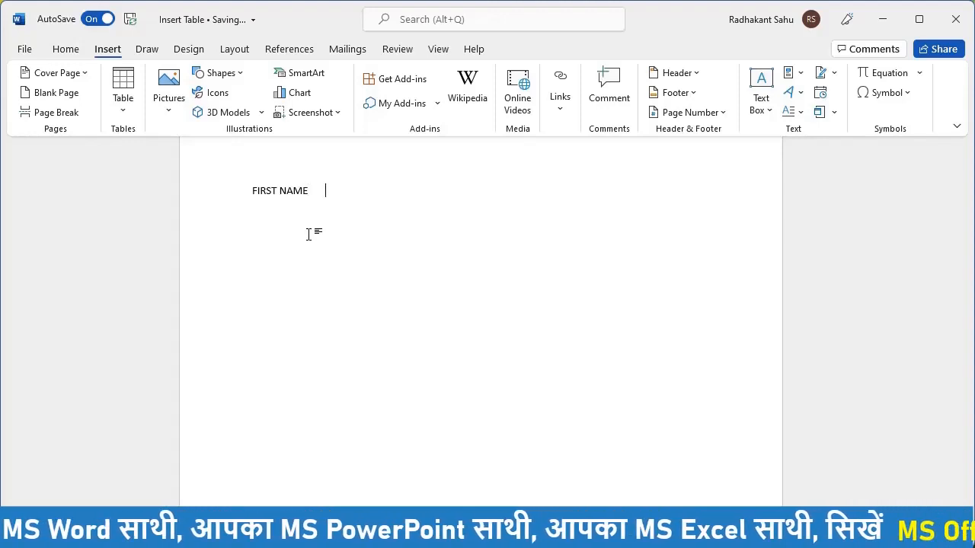
text(E)
key(Tab)
text(MIDD)
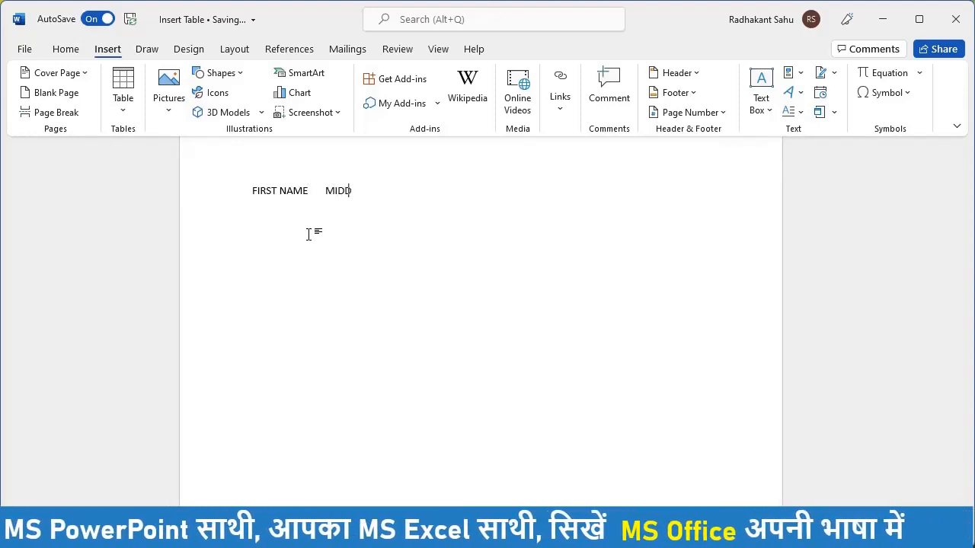
text(LE NAME  )
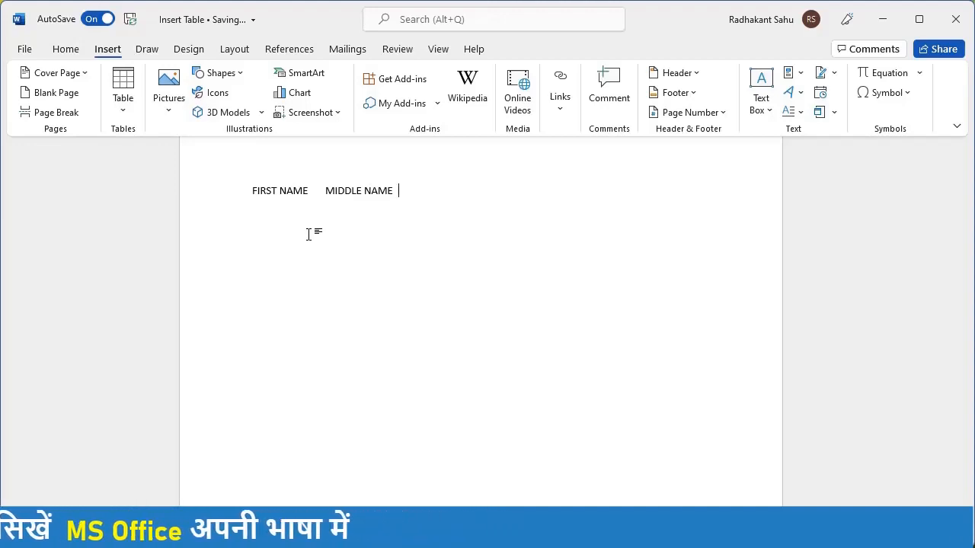
text(LAST)
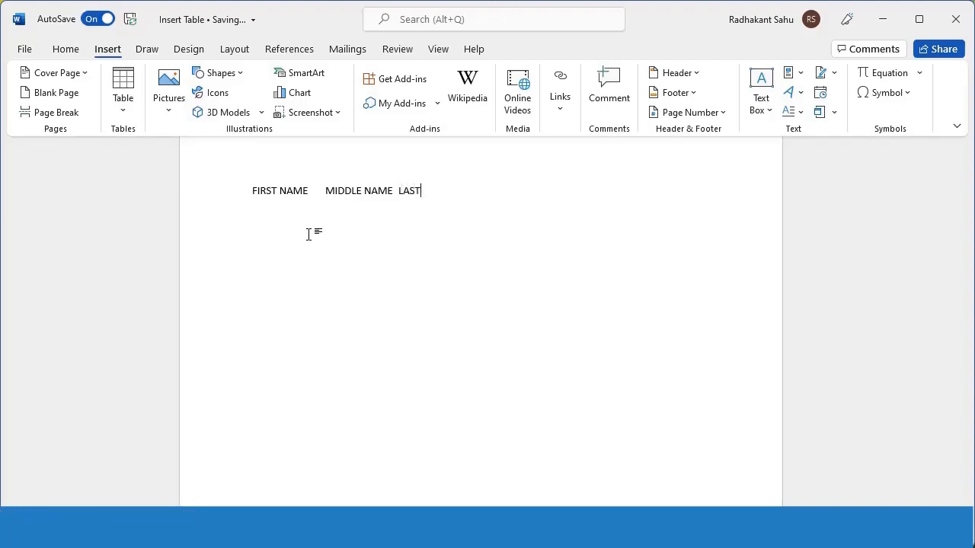
text( NAME)
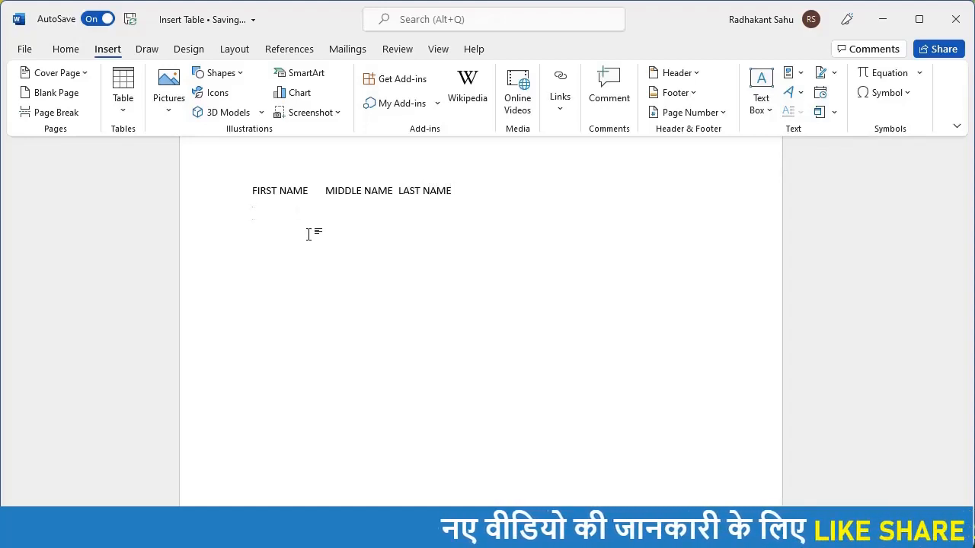
Step: On a new line, type a person's first, middle and last names tab-separated, then select all
key(Return)
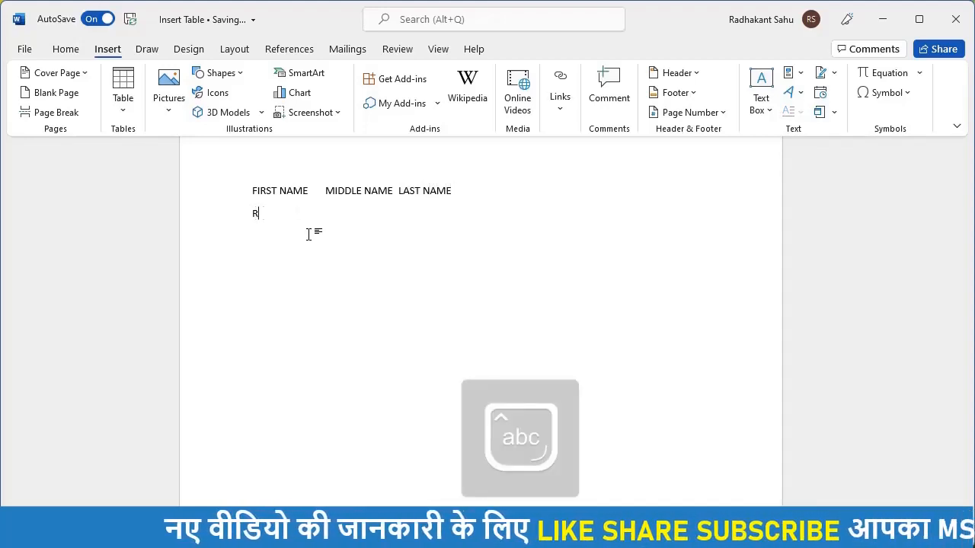
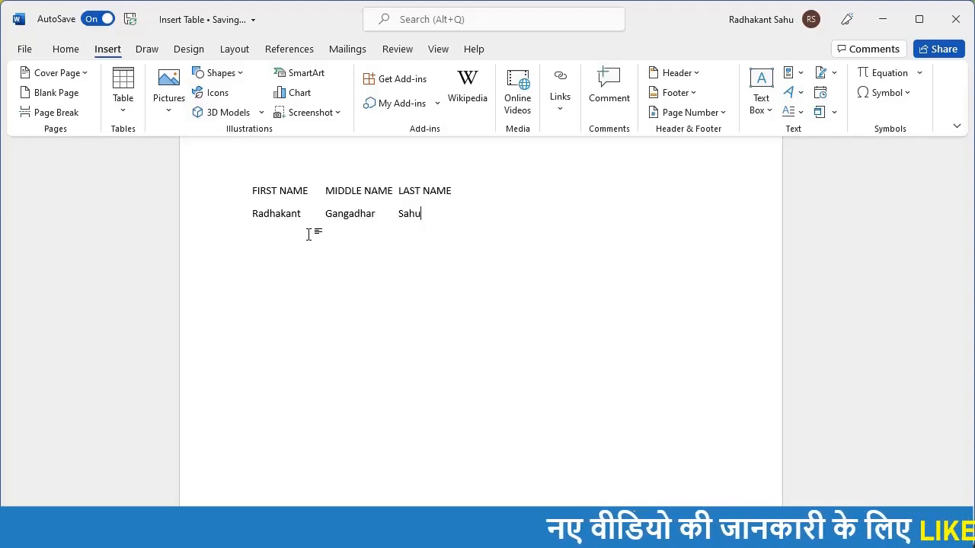
key(ctrl+a)
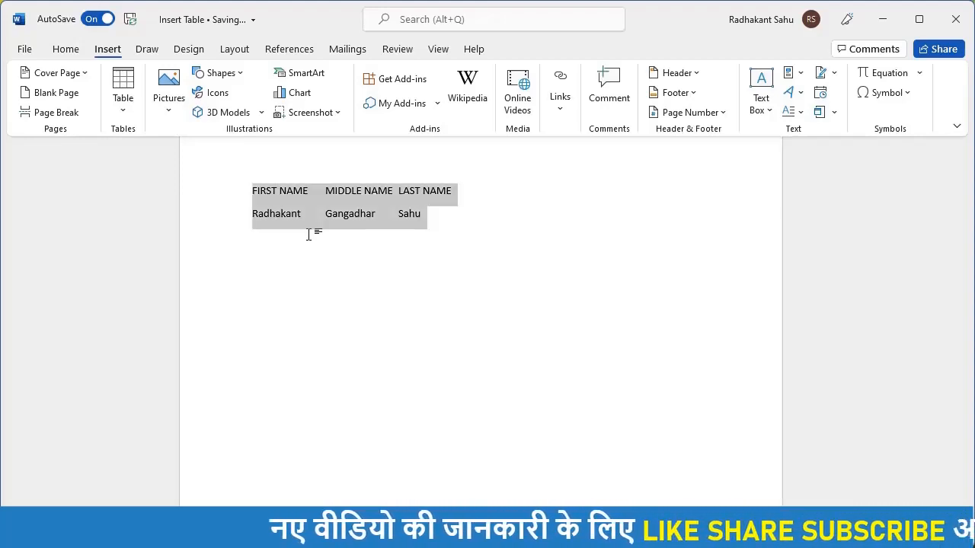
Step: Convert the selected lines into a 3-column table using Tabs as the separator
click(124, 113)
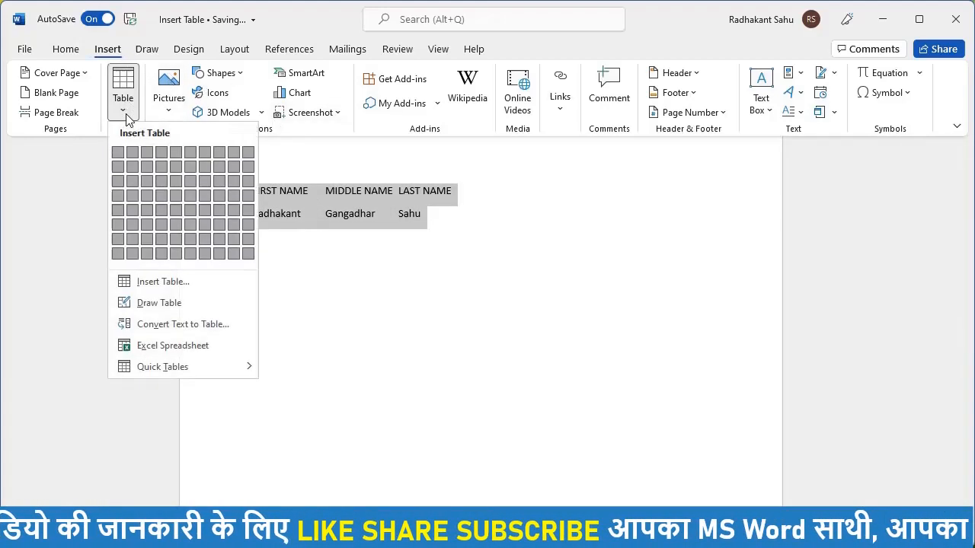
click(163, 326)
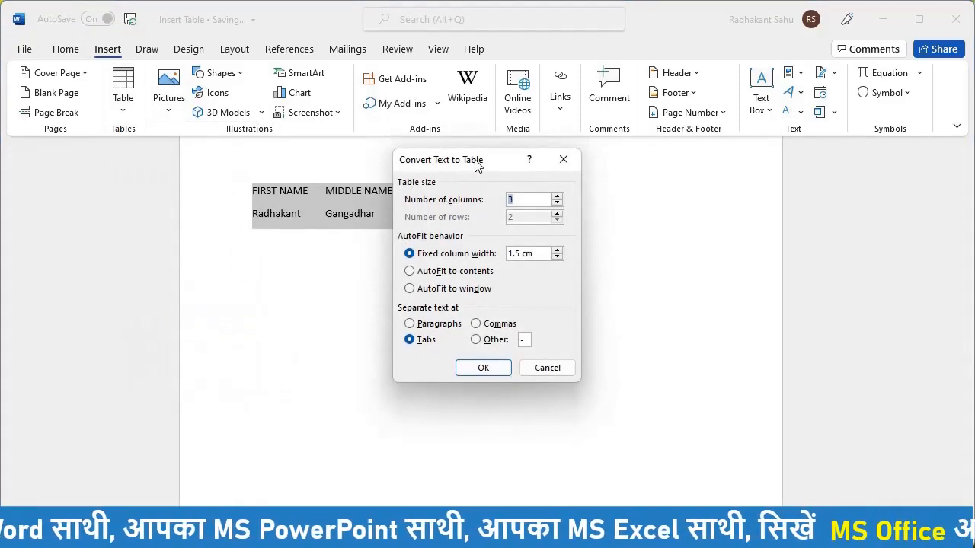
drag(477, 166, 613, 163)
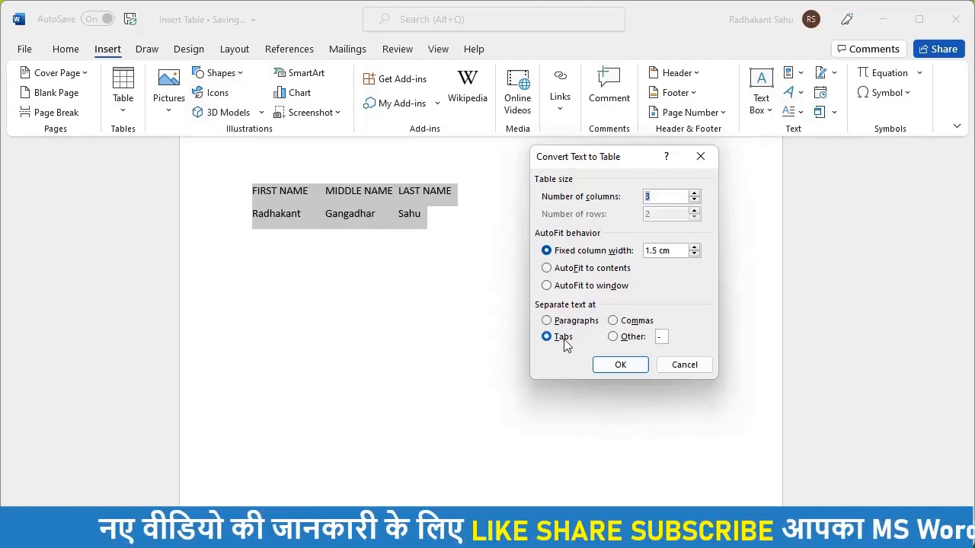
click(609, 367)
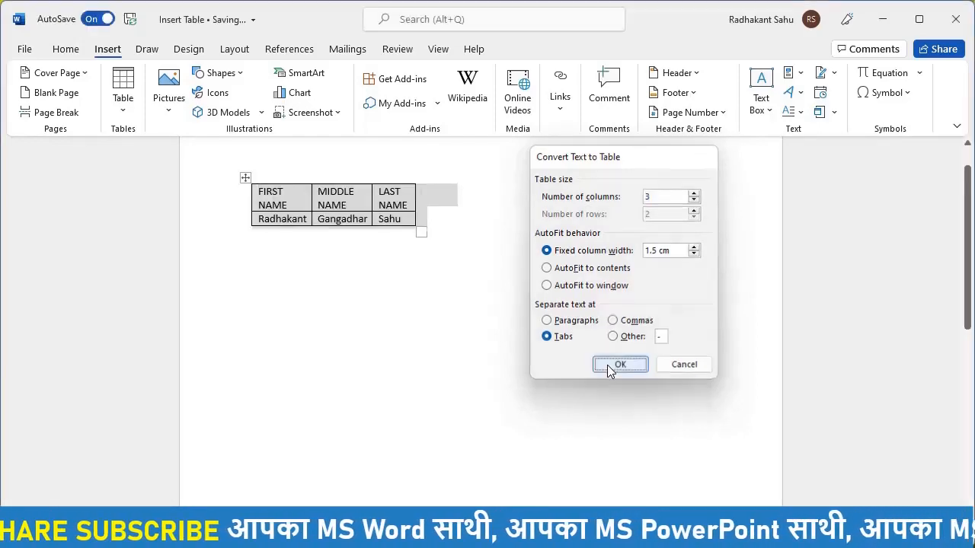
click(411, 261)
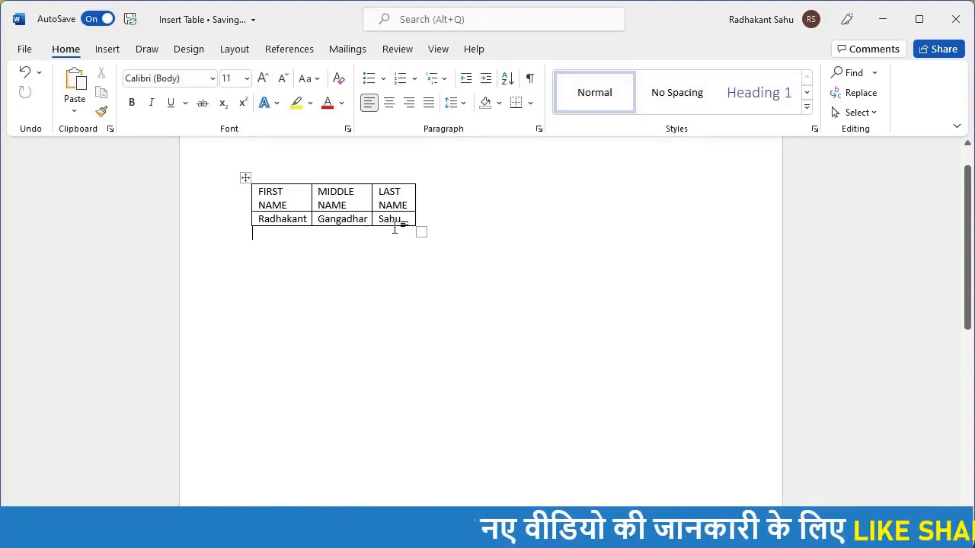
Step: Undo the names table back to tab-separated text
click(108, 50)
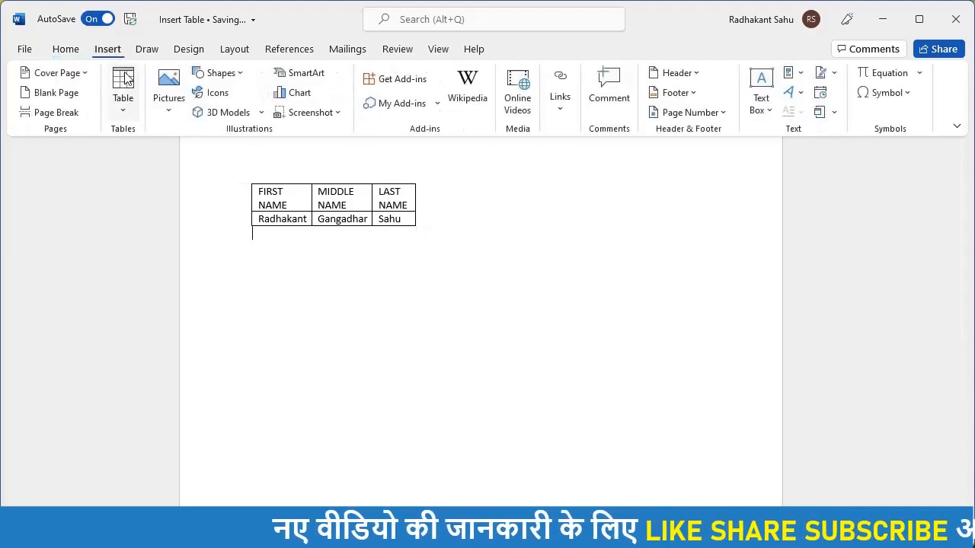
click(125, 114)
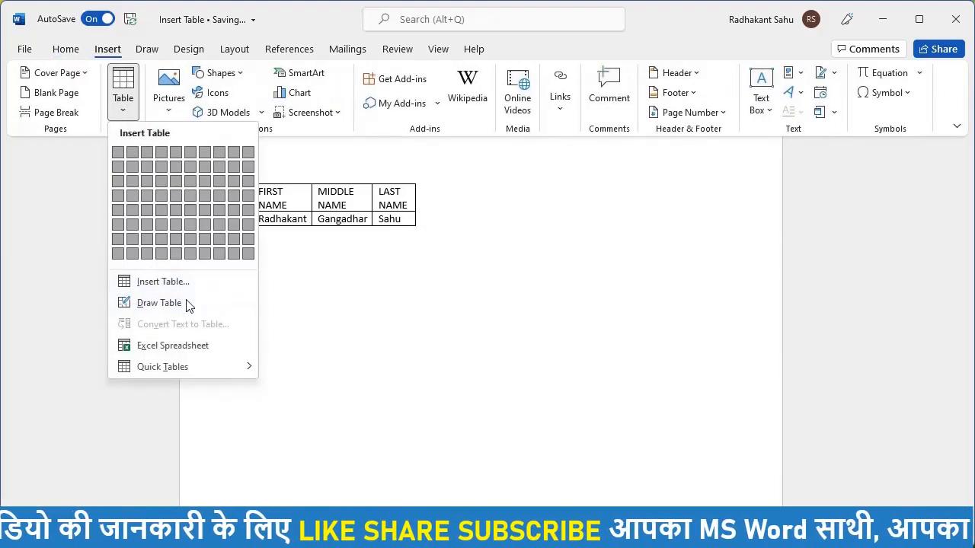
click(329, 272)
key(ctrl+z)
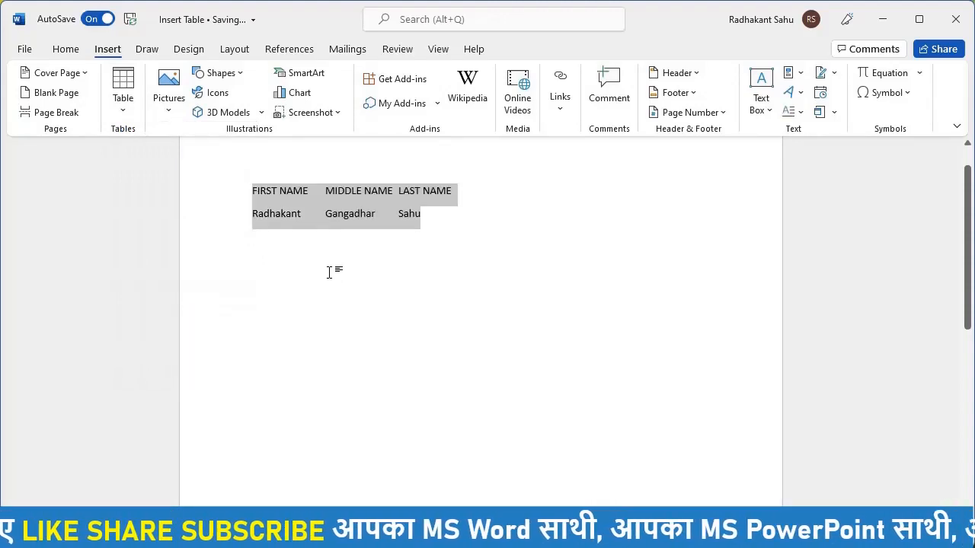
Step: Convert the text to a table with @ as the Other separator, then undo it
click(133, 103)
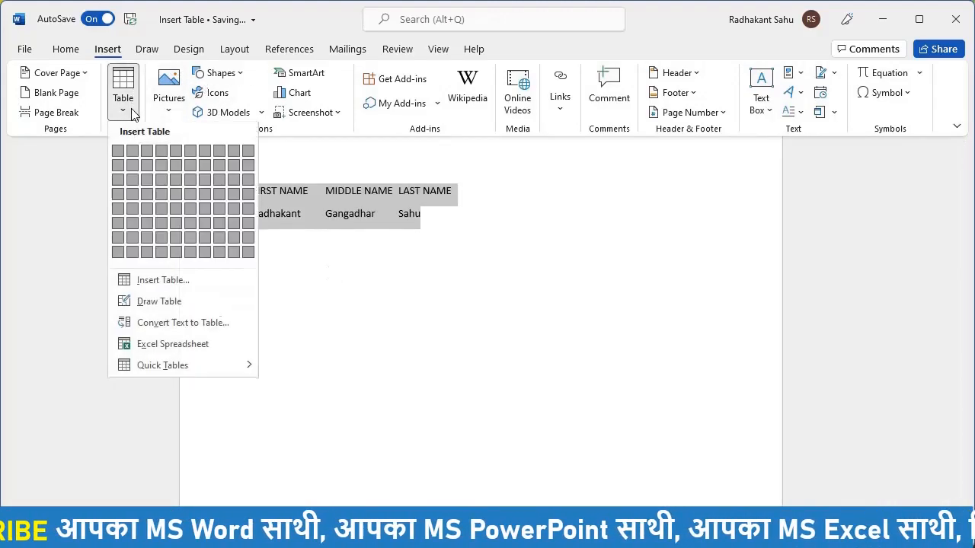
click(174, 329)
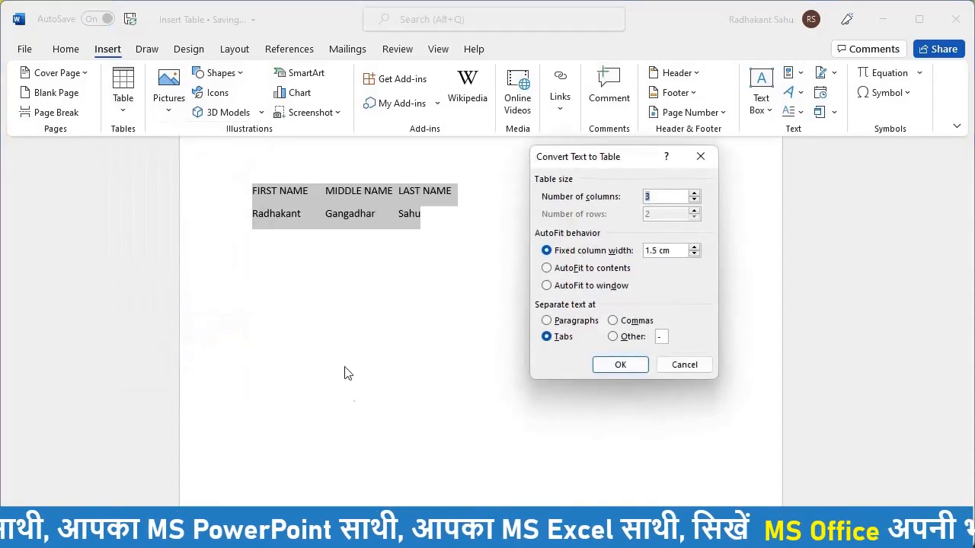
click(662, 337)
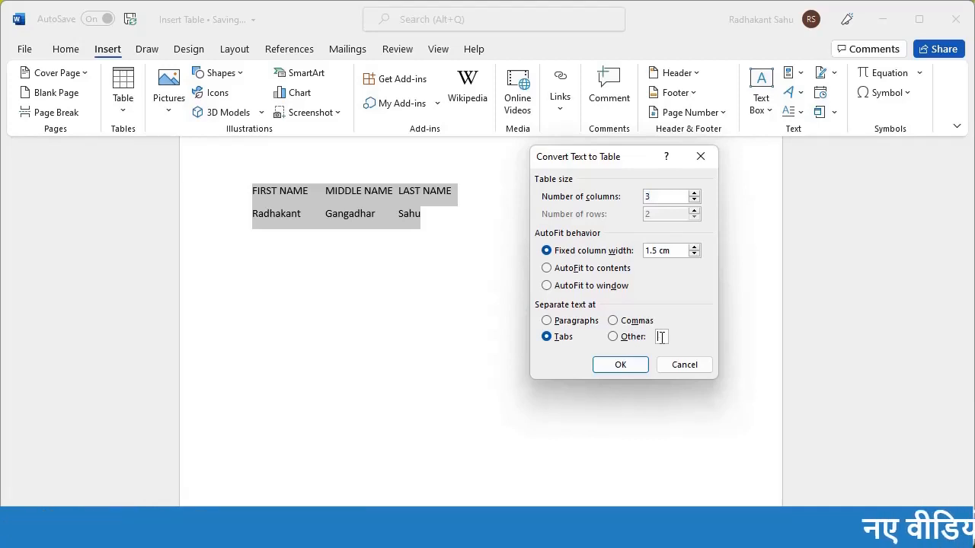
text(@)
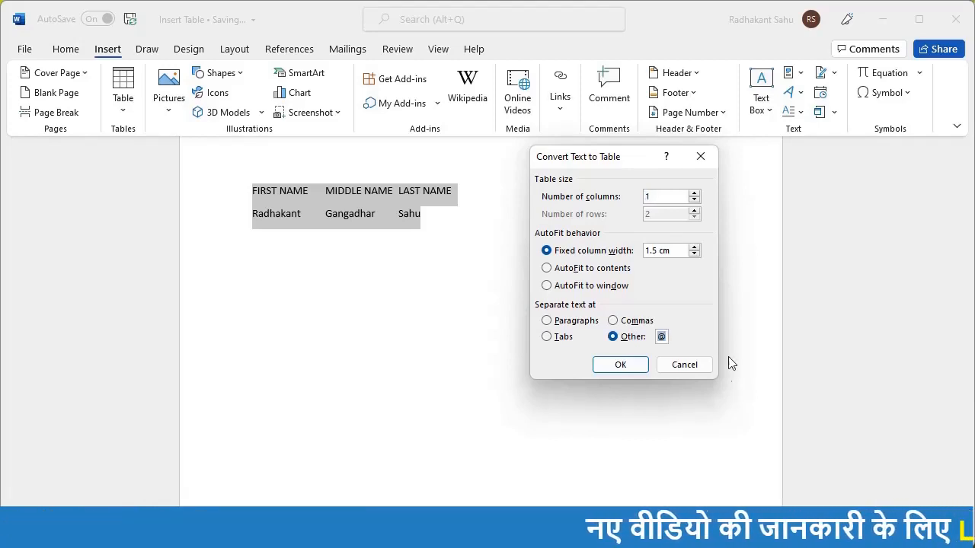
click(620, 364)
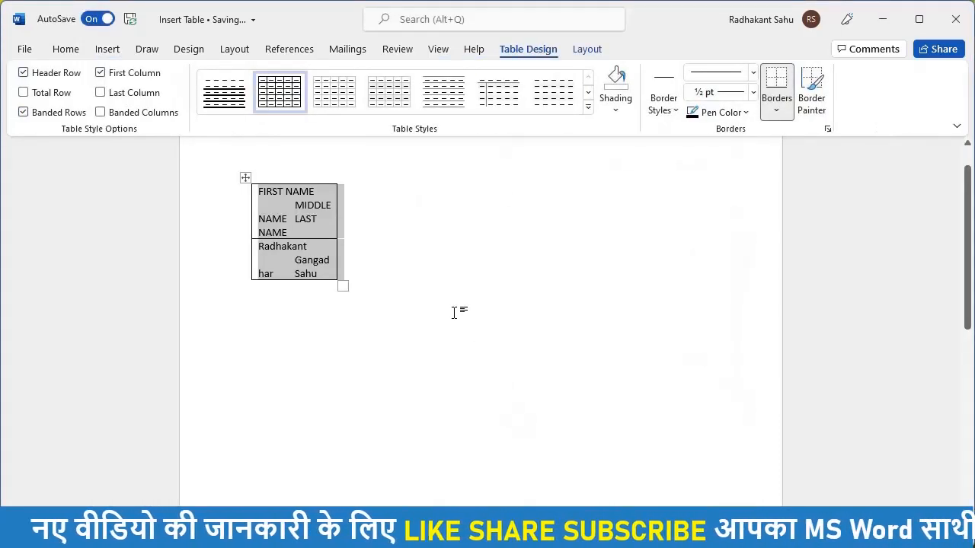
key(ctrl+z)
Step: Replace both tabs in the heading line with @, giving FIRST NAME@MIDDLE NAME@LAST NAME
click(451, 208)
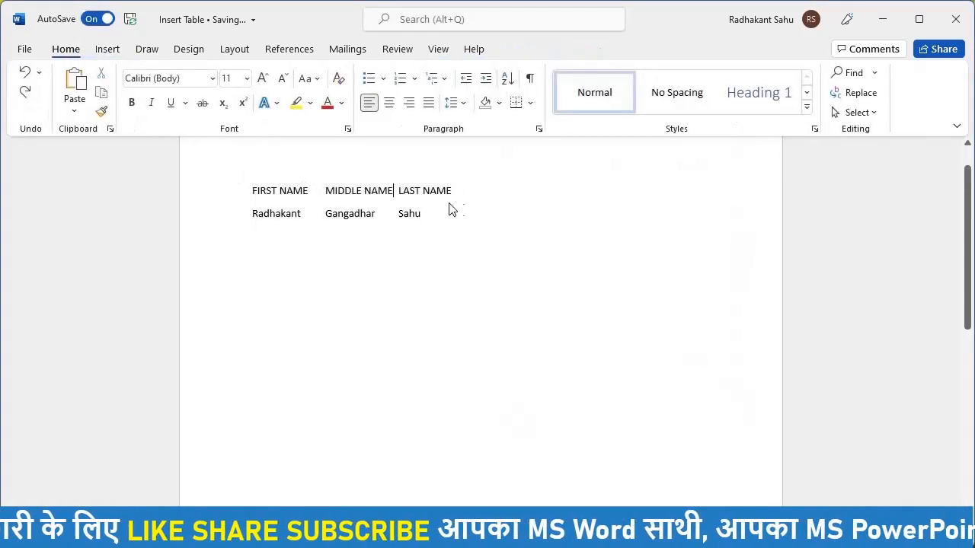
click(325, 190)
key(BackSpace)
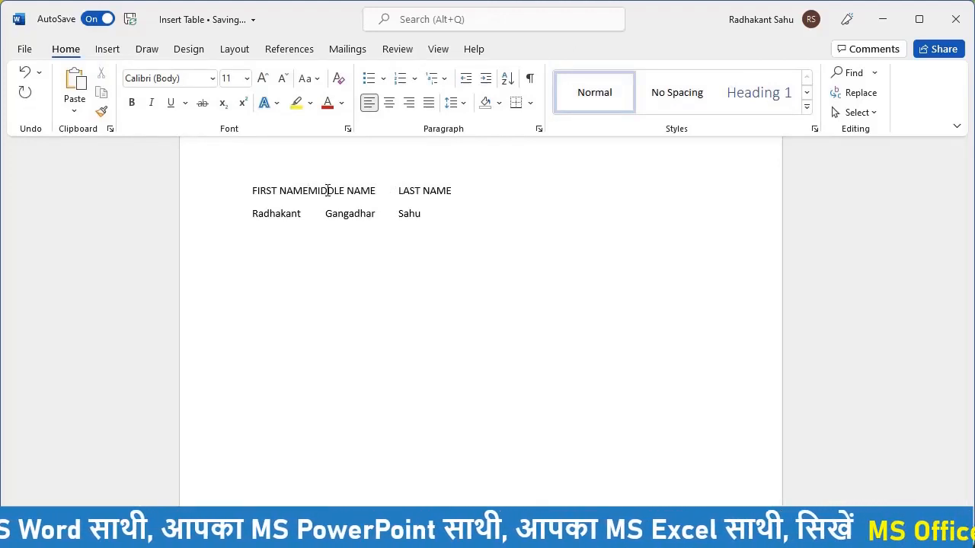
key(ctrl+2)
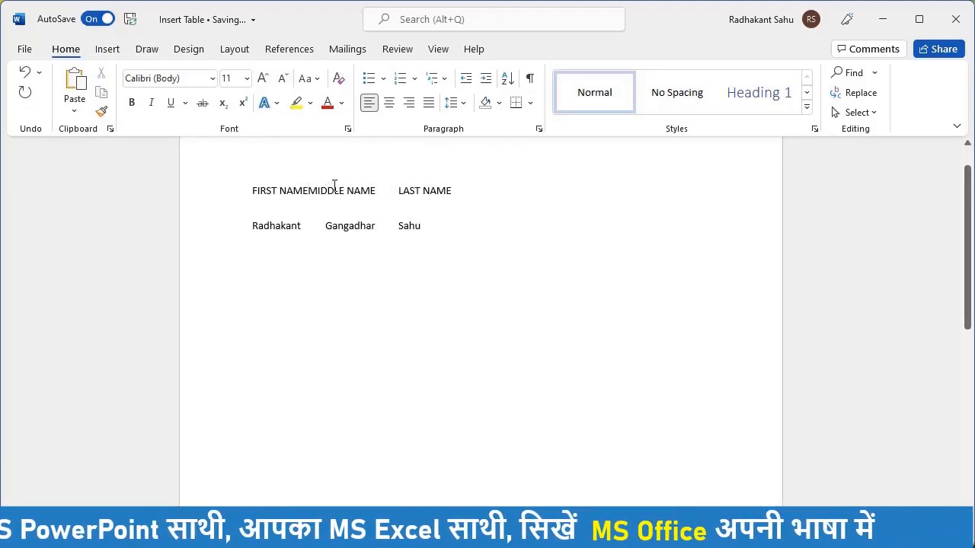
key(ctrl+1)
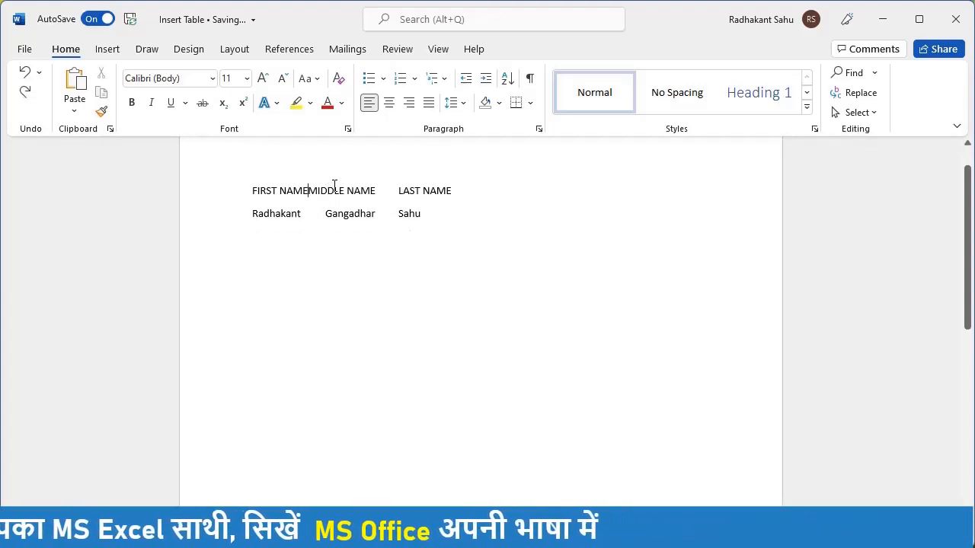
text(@)
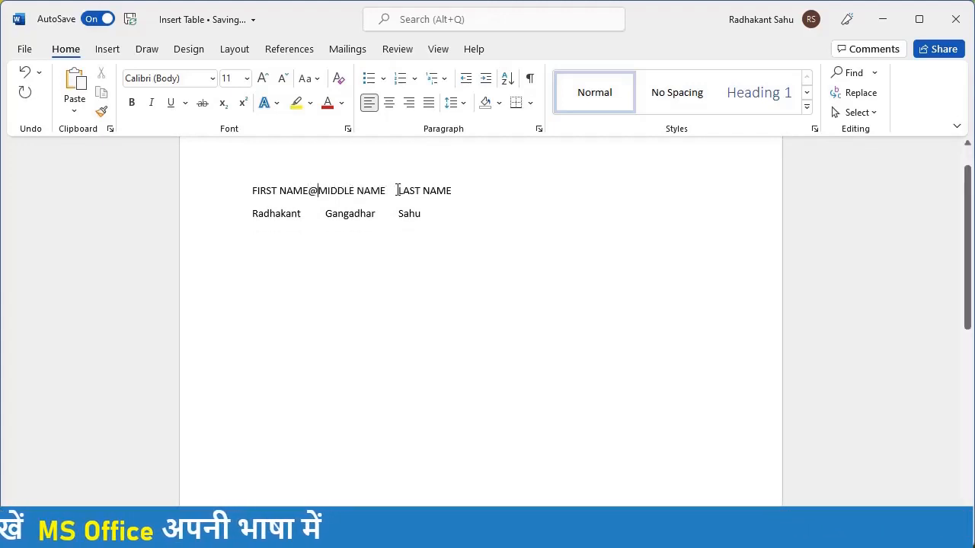
click(398, 190)
key(BackSpace)
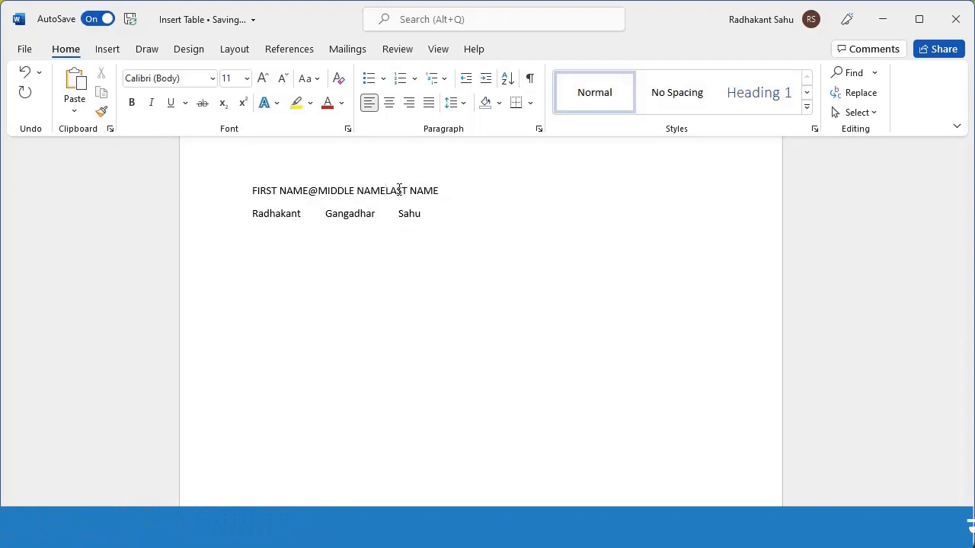
text(@)
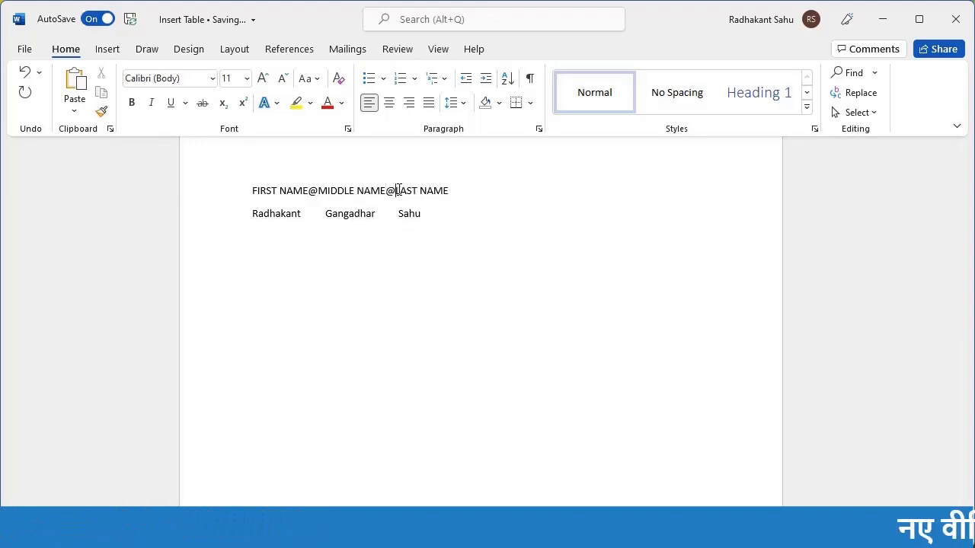
Step: Replace the tabs in the name line with @ signs, then select all the text
click(325, 213)
key(BackSpace)
text(@)
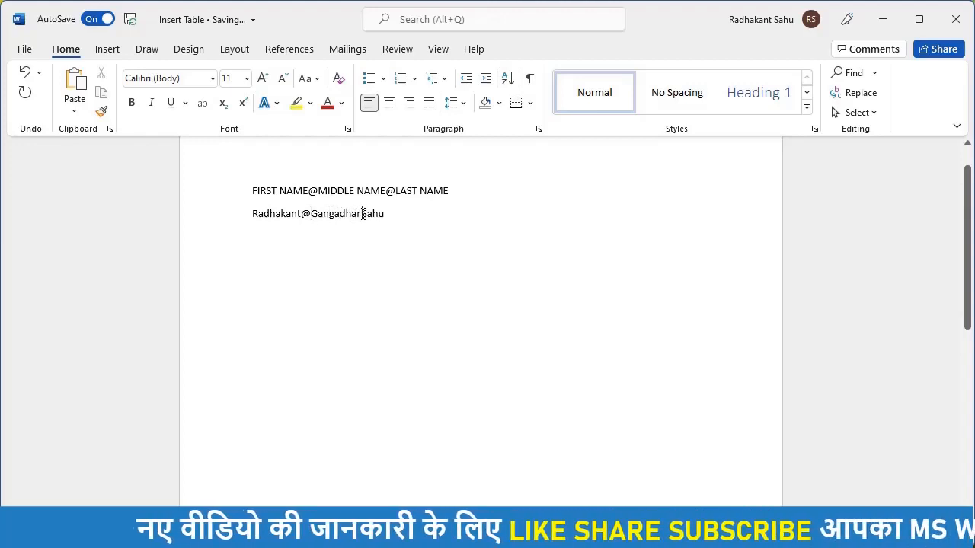
text(@)
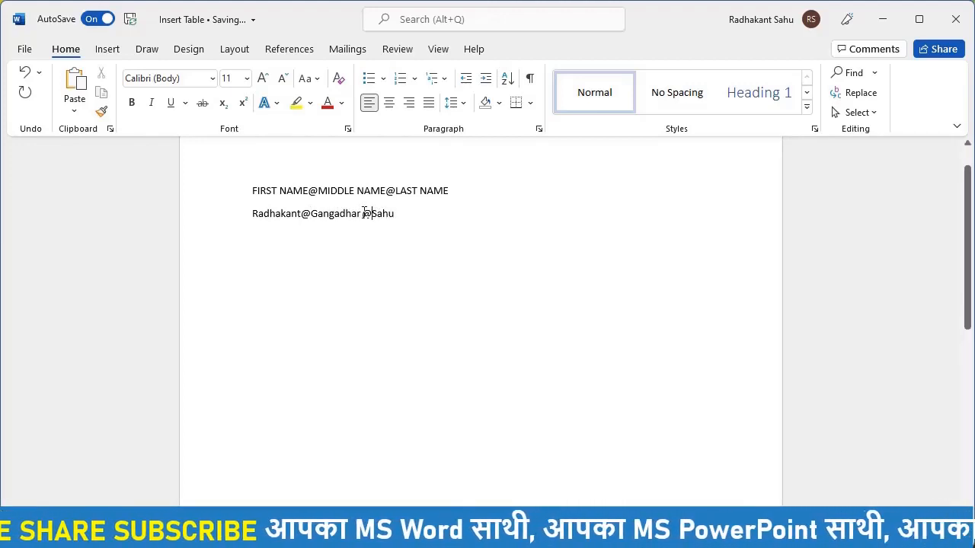
key(BackSpace)
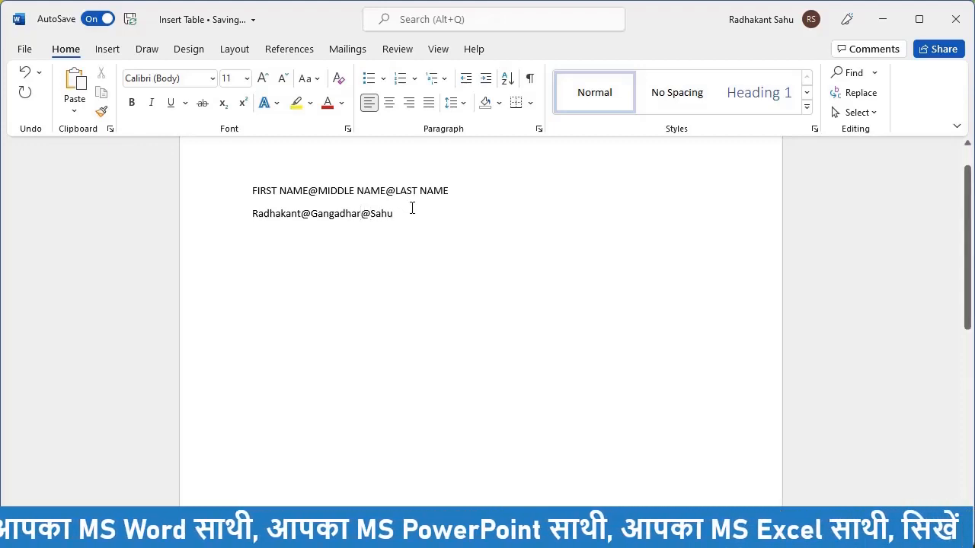
click(412, 208)
key(ctrl+a)
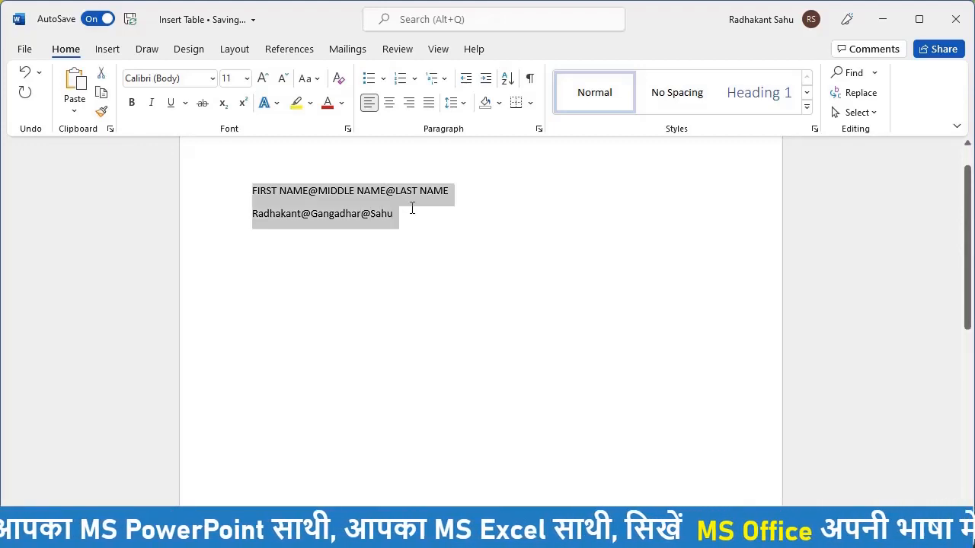
Step: Convert the selected @-separated lines to a 3-column table with Other set to @
click(107, 51)
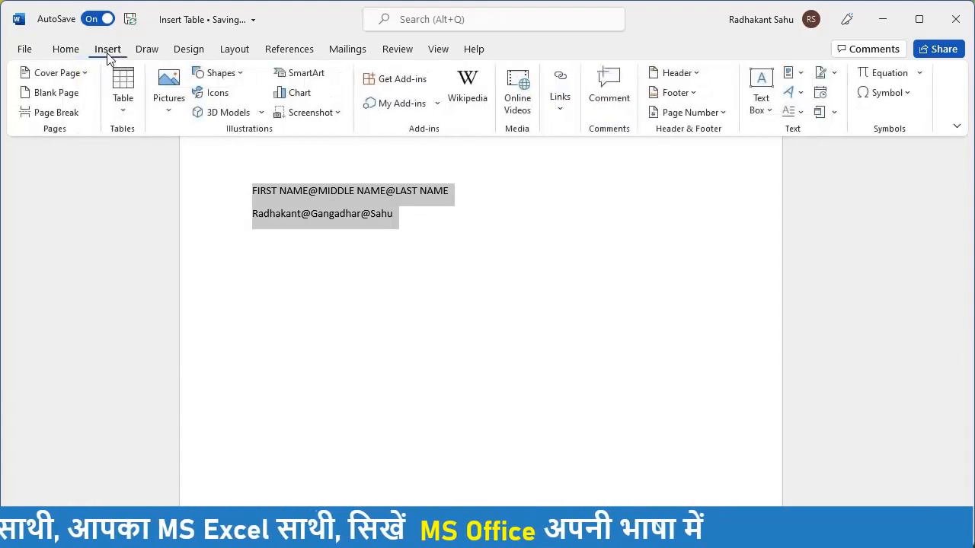
click(122, 87)
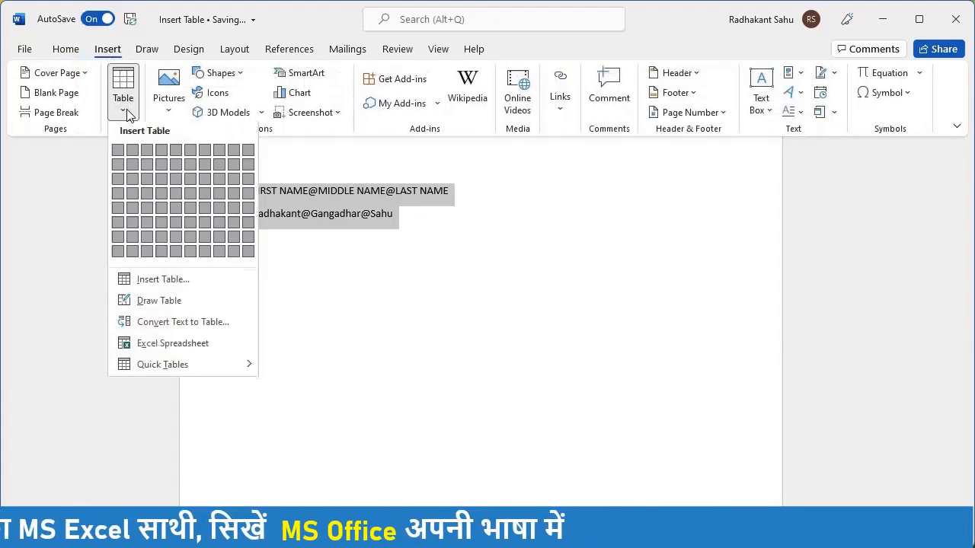
click(162, 324)
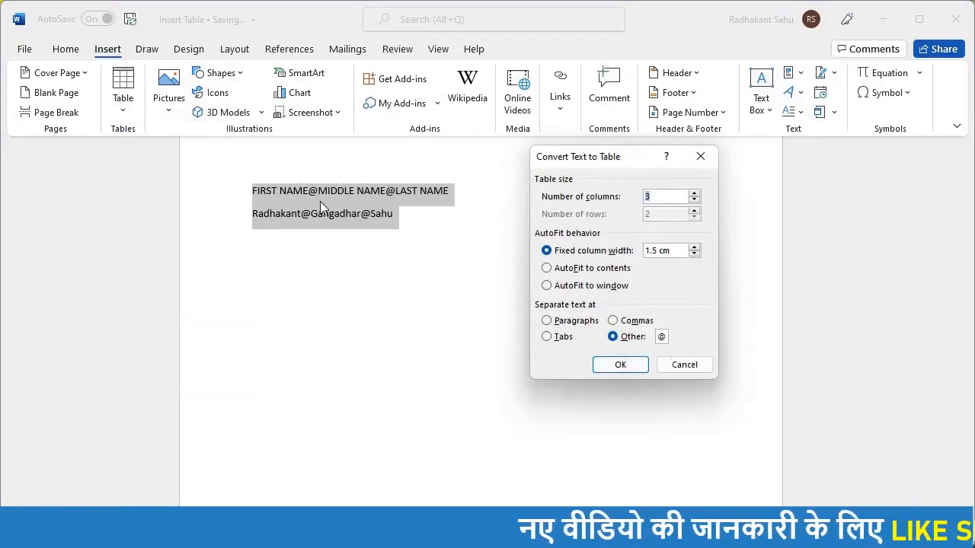
click(638, 364)
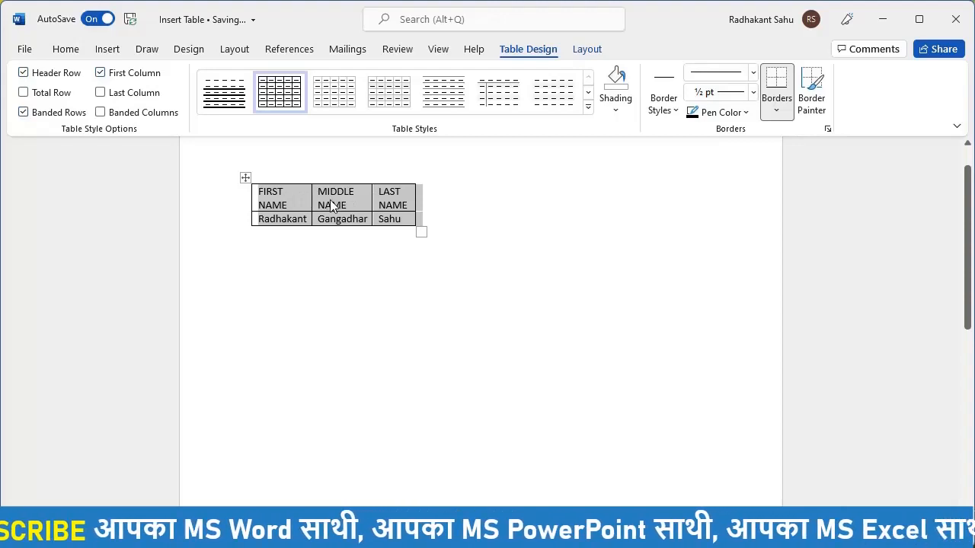
click(388, 236)
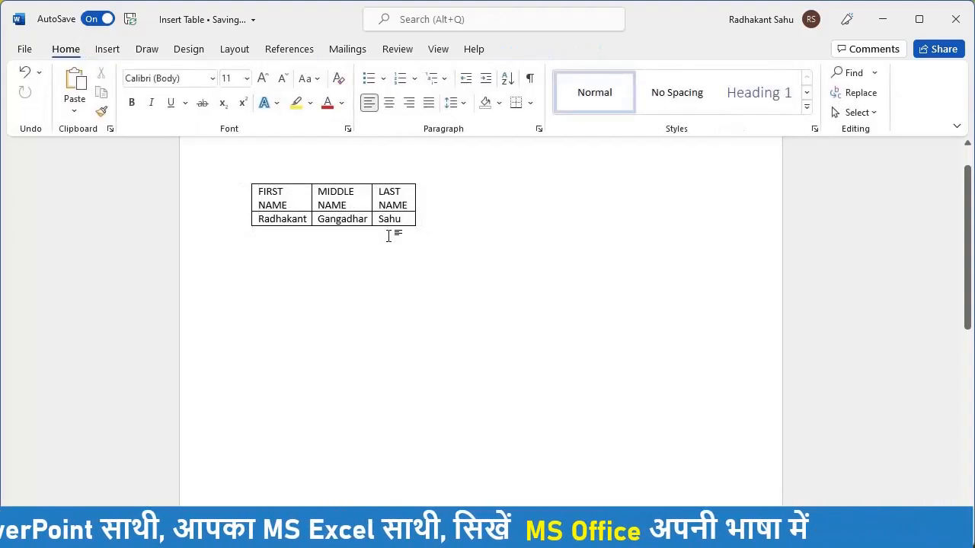
Step: Undo five times to remove the table, @ edits, names and headings, then open Insert > Table
key(ctrl+z)
key(ctrl+z)
key(ctrl+z)
key(ctrl+z)
key(ctrl+z)
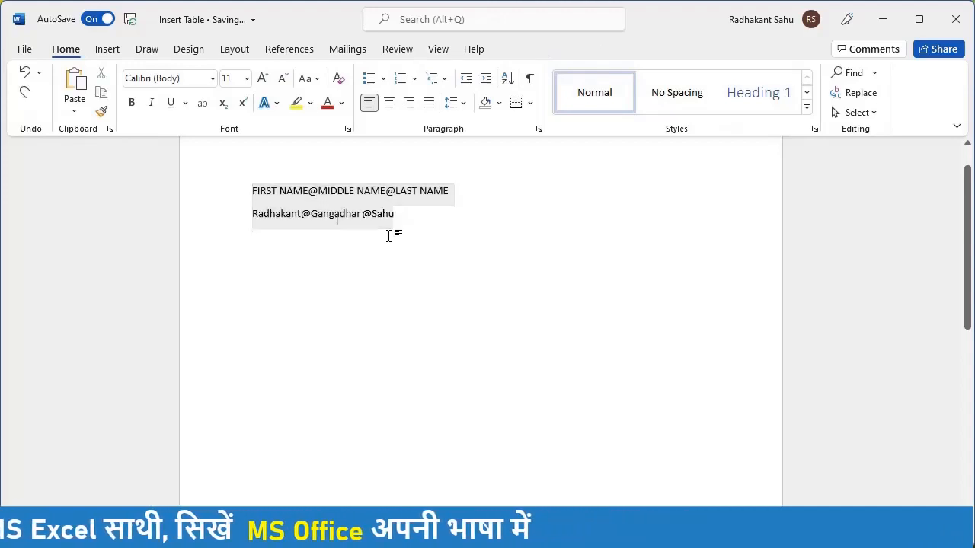
key(ctrl+z)
key(ctrl+z)
key(ctrl+z)
key(ctrl+z)
key(ctrl+z)
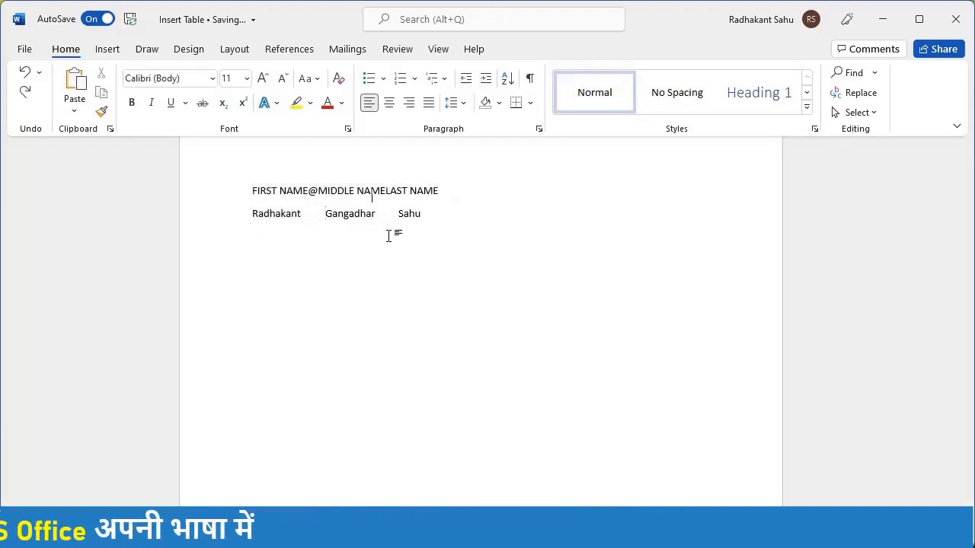
key(ctrl+z)
key(ctrl+z)
key(ctrl+z)
key(ctrl+z)
key(ctrl+z)
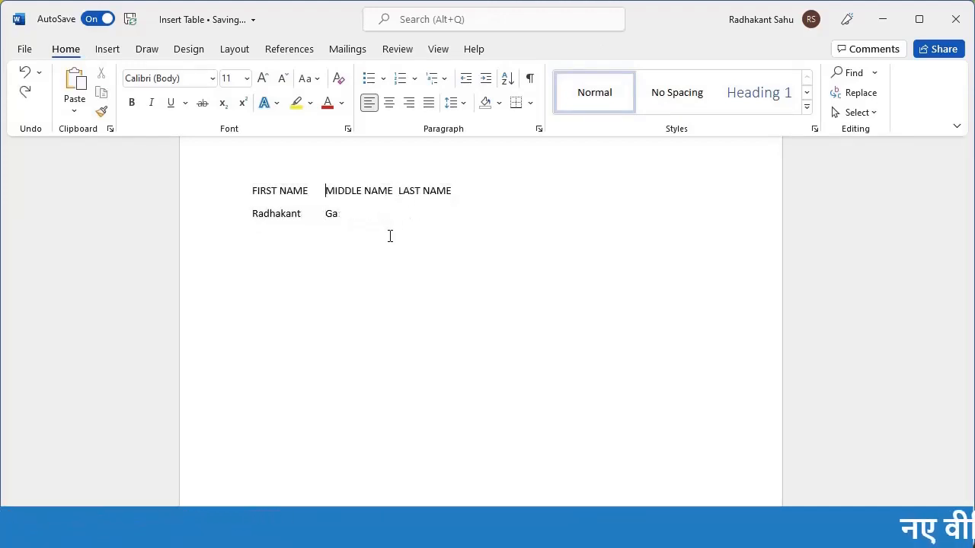
key(ctrl+z)
key(ctrl+z)
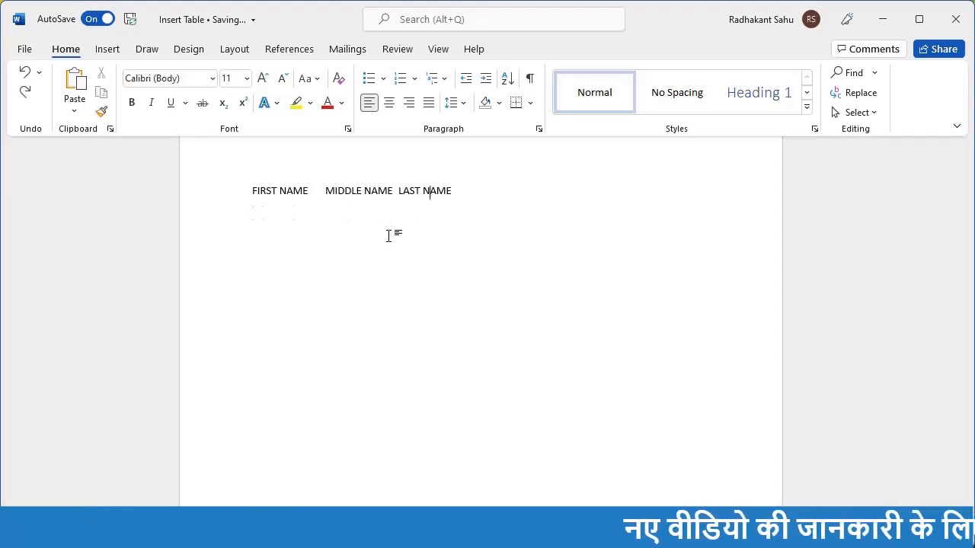
key(ctrl+z)
key(ctrl+z)
key(ctrl+z)
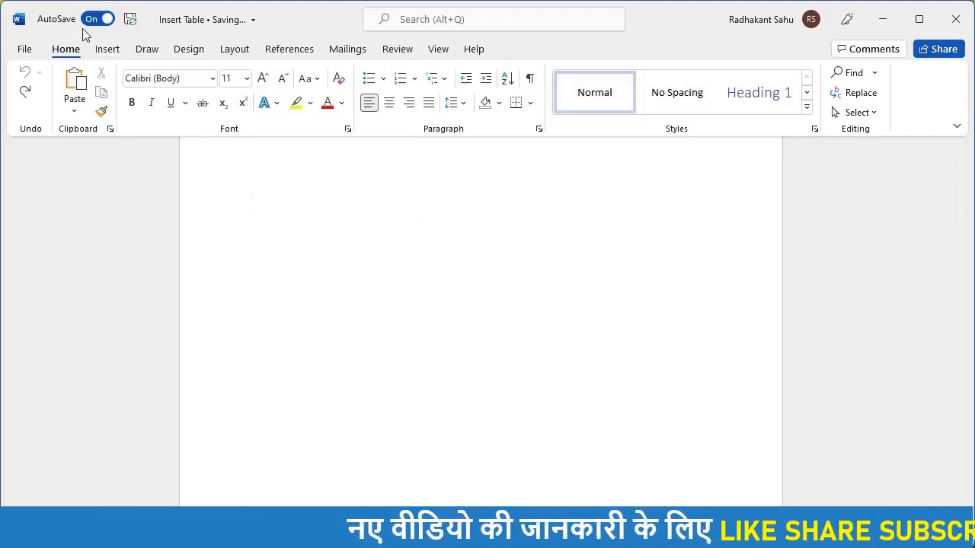
click(107, 49)
click(123, 95)
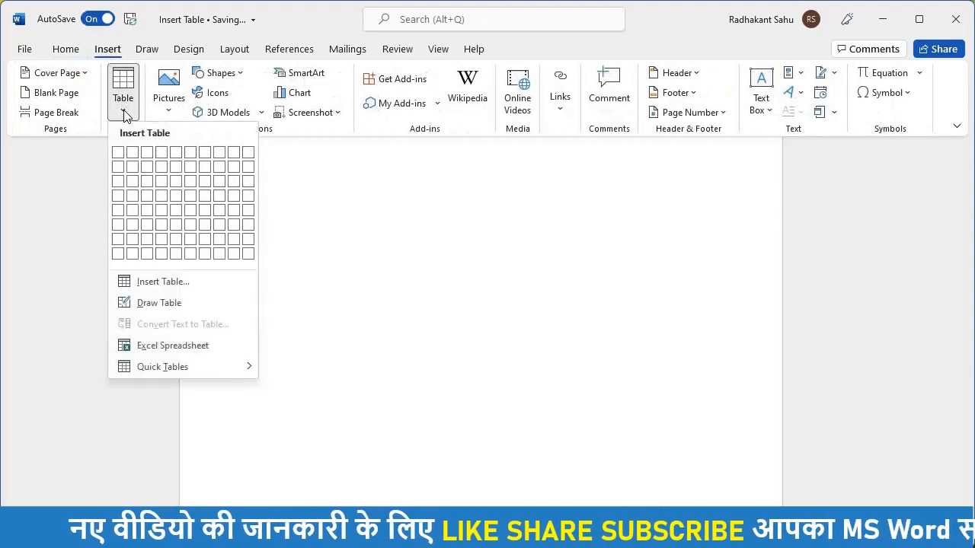